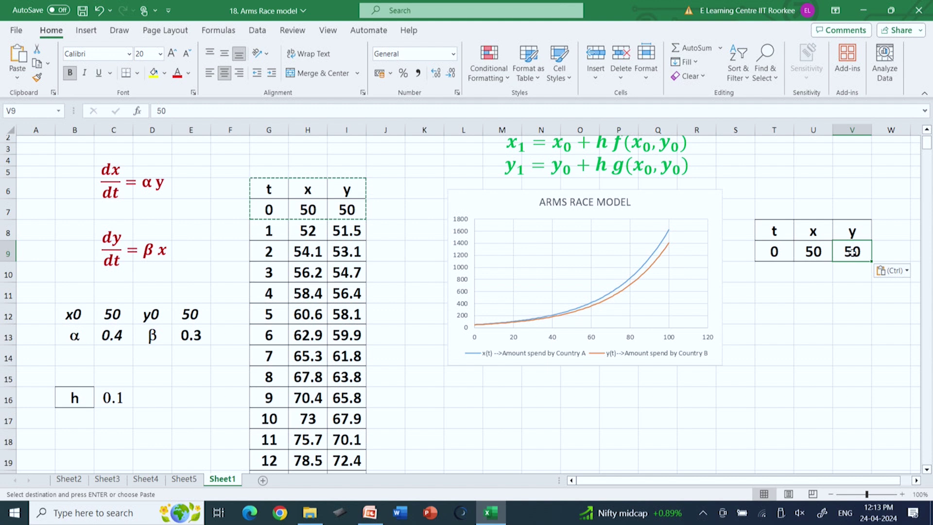
Step: Enter =T9+1 in cell T10 and fill it down the new table's t column to row 107
{"action": "left_click", "coordinate": [774, 267]}
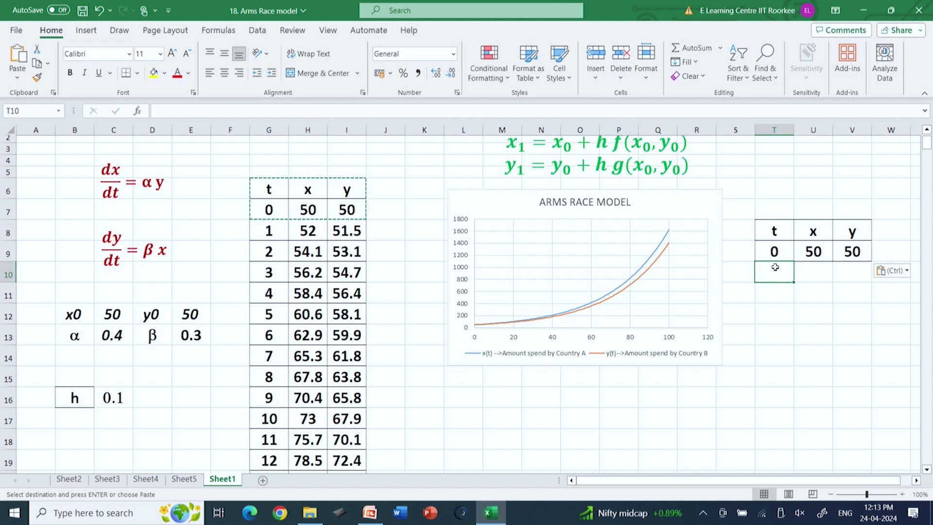
{"action": "type", "text": "="}
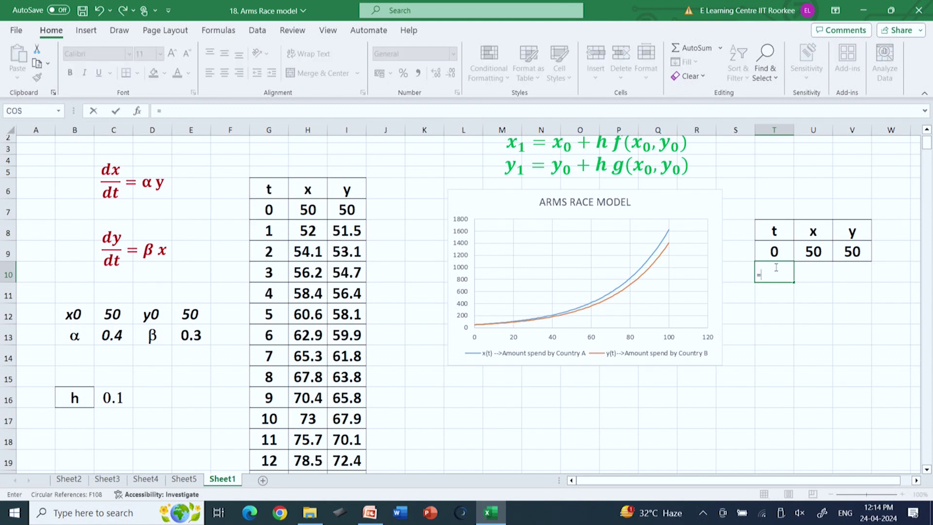
{"action": "left_click", "coordinate": [776, 252]}
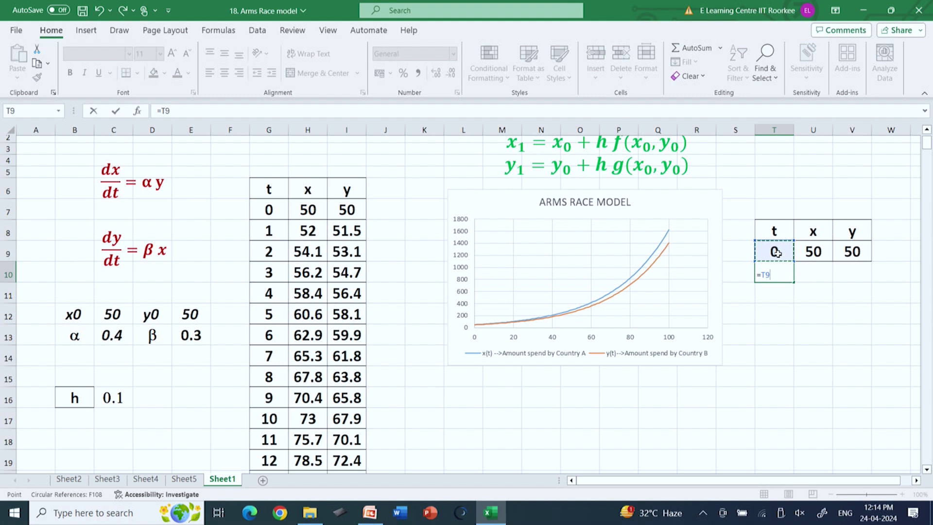
{"action": "type", "text": "+1"}
{"action": "key", "text": "ctrl+Return"}
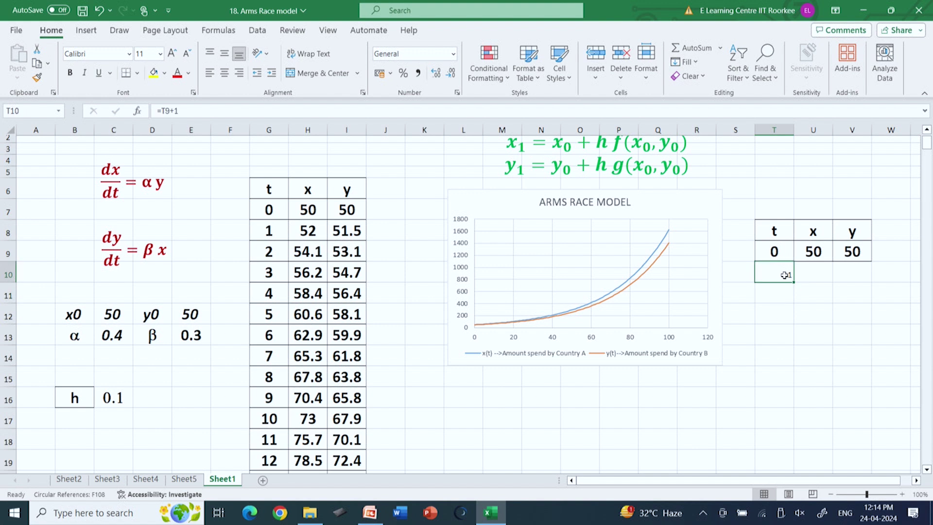
{"action": "left_click_drag", "start_coordinate": [793, 283], "coordinate": [771, 411]}
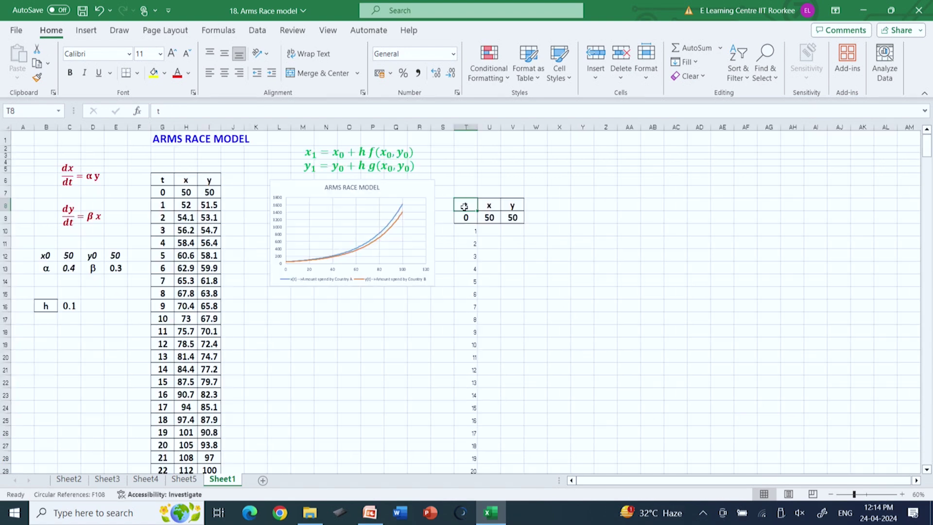
Step: Set the font size of the new t, x, y table, cells T8 to V107, to 20
{"action": "left_click_drag", "start_coordinate": [465, 181], "coordinate": [510, 150]}
{"action": "left_click", "coordinate": [130, 54]}
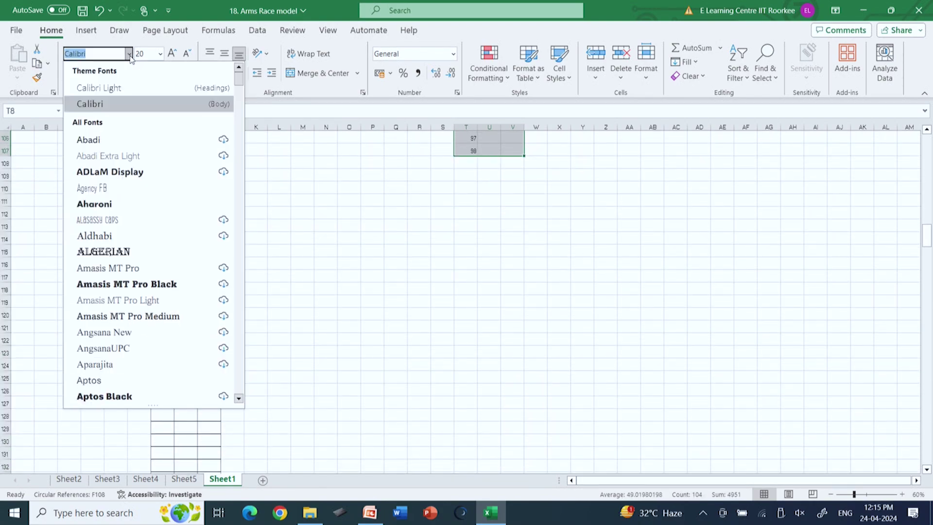
{"action": "left_click", "coordinate": [129, 54]}
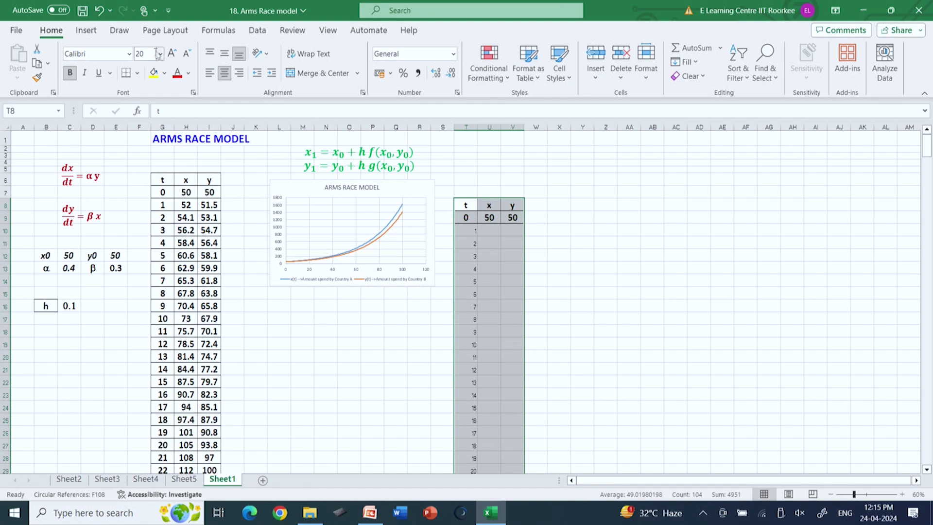
{"action": "left_click", "coordinate": [150, 54]}
{"action": "type", "text": "20"}
{"action": "key", "text": "Return"}
Step: Enter the Euler formula for x, =U9+$C$16*($C$13*V9), in cell U10
{"action": "scroll", "coordinate": [834, 190], "scroll_direction": "up", "scroll_amount": 3}
{"action": "left_click", "coordinate": [834, 189]}
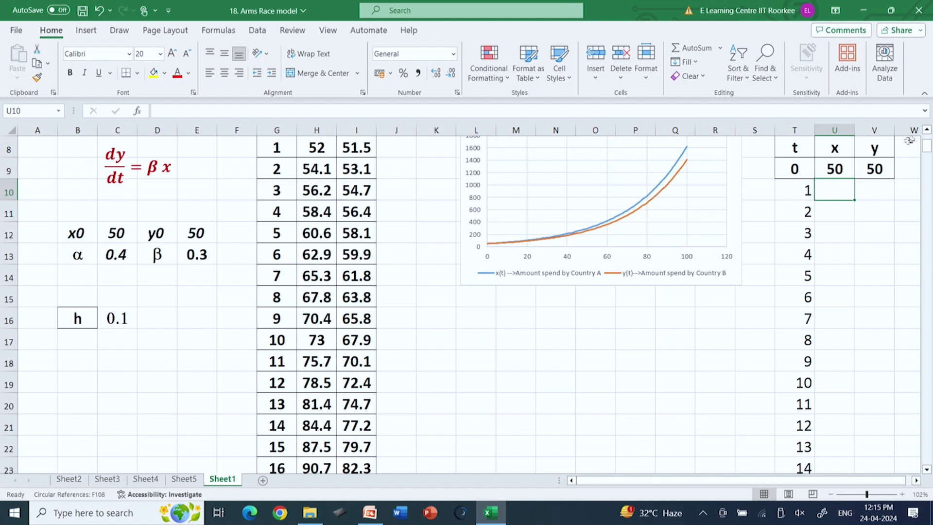
{"action": "left_click_drag", "start_coordinate": [926, 130], "coordinate": [927, 131]}
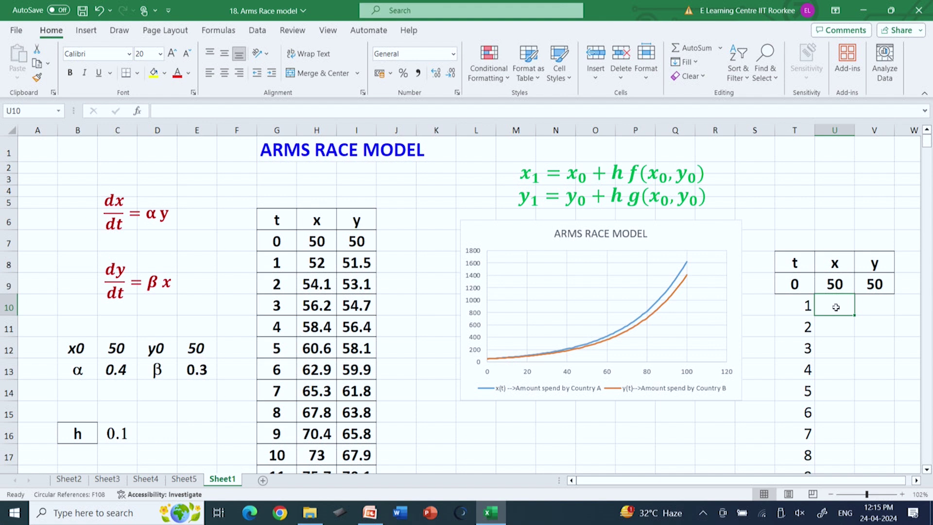
{"action": "type", "text": "="}
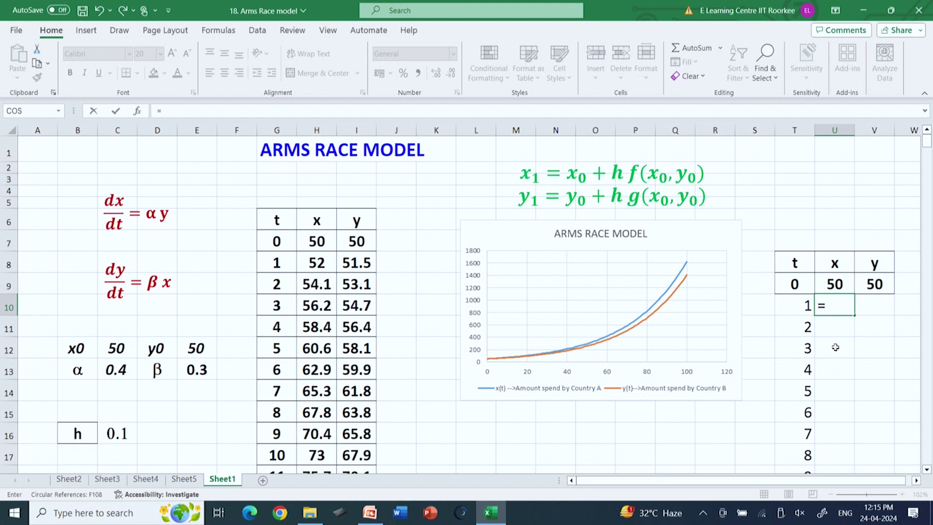
{"action": "left_click", "coordinate": [835, 284]}
{"action": "type", "text": "+"}
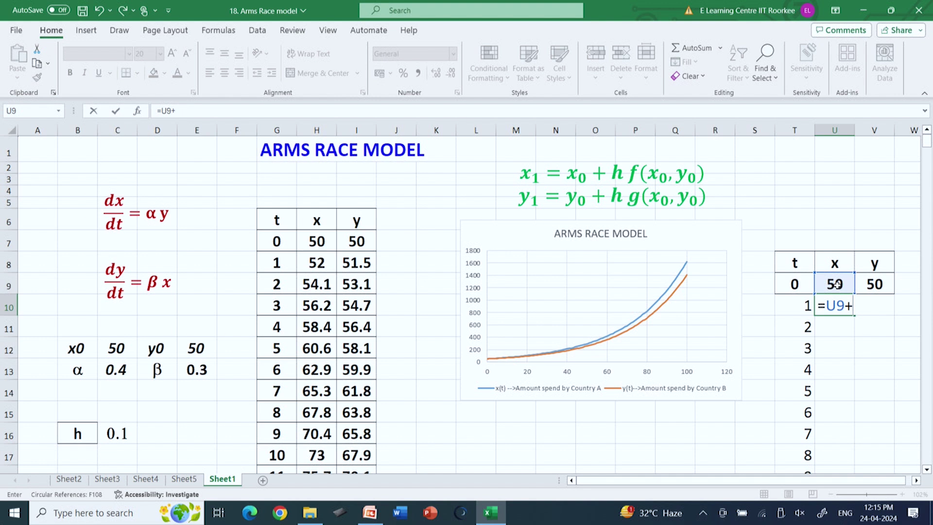
{"action": "left_click", "coordinate": [125, 433]}
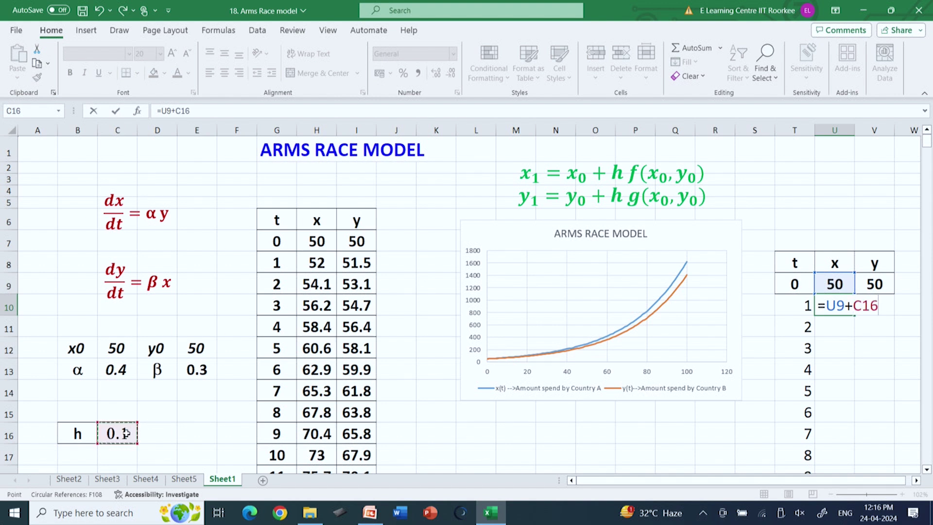
{"action": "left_click", "coordinate": [175, 110]}
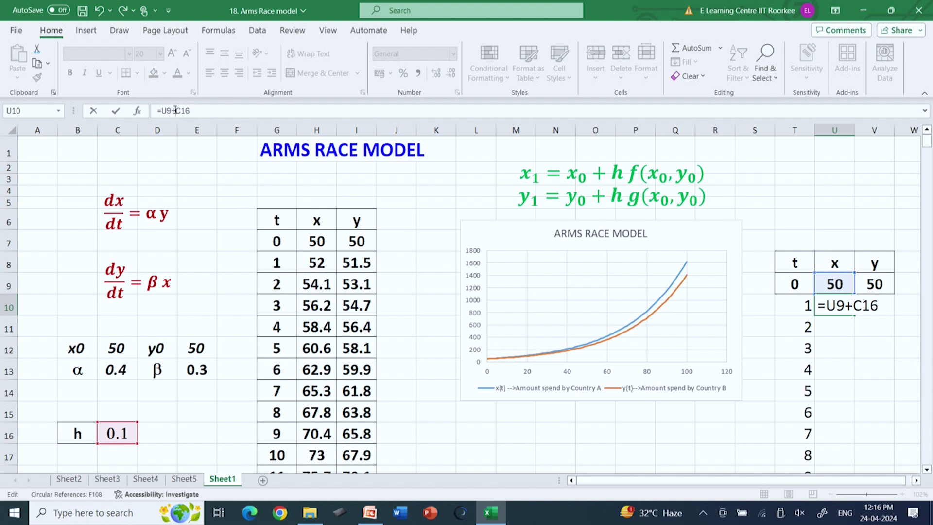
{"action": "type", "text": "$C$16"}
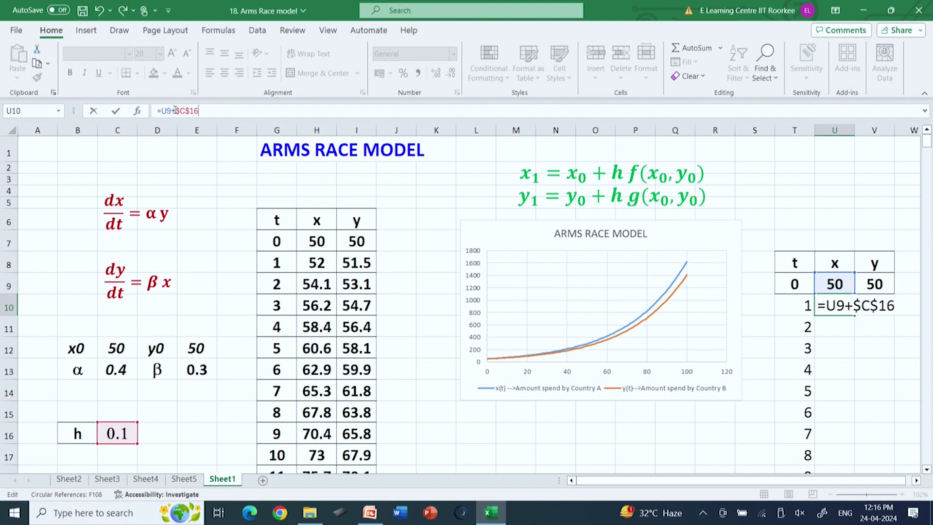
{"action": "type", "text": "*("}
{"action": "left_click", "coordinate": [116, 369]}
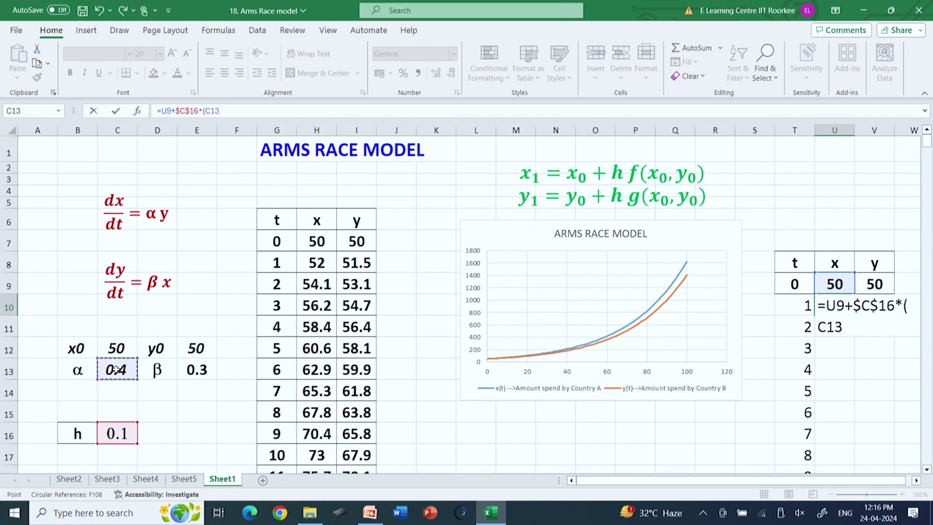
{"action": "type", "text": "*"}
{"action": "left_click", "coordinate": [878, 284]}
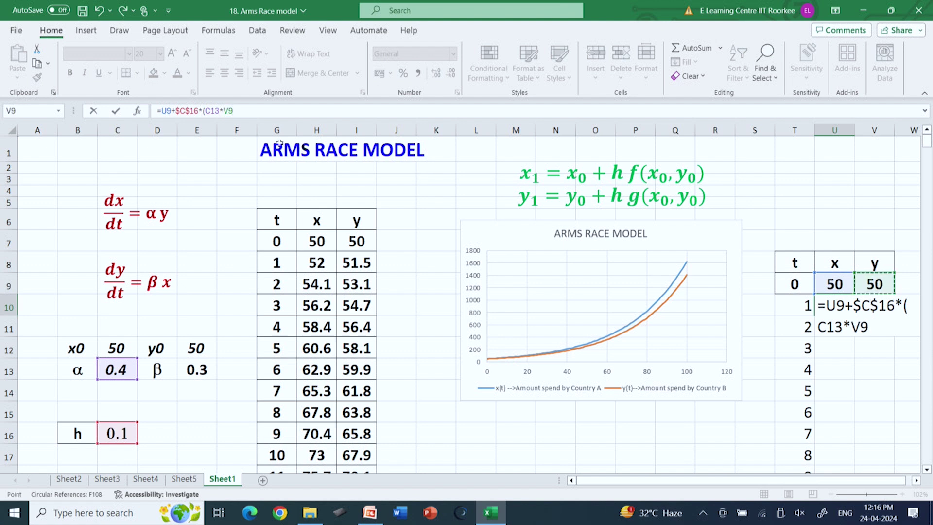
{"action": "left_click", "coordinate": [204, 110]}
{"action": "type", "text": "$"}
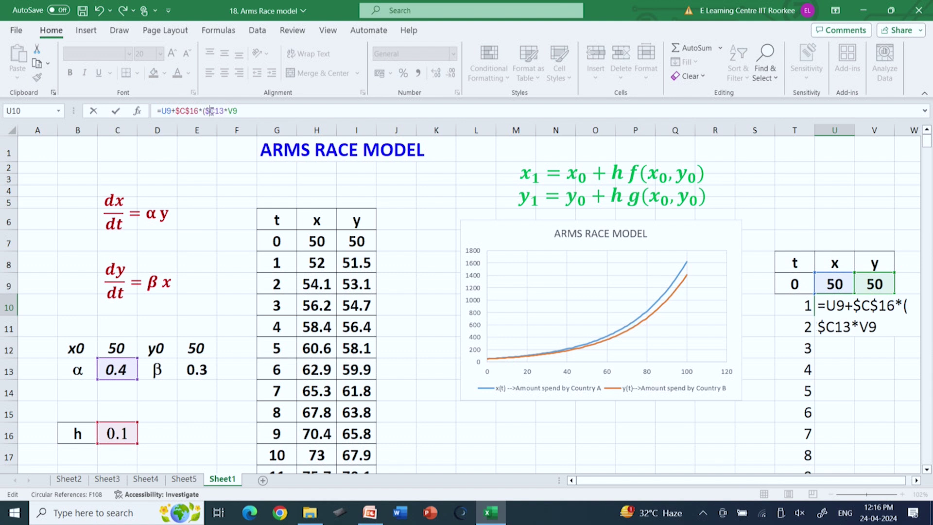
{"action": "type", "text": "$"}
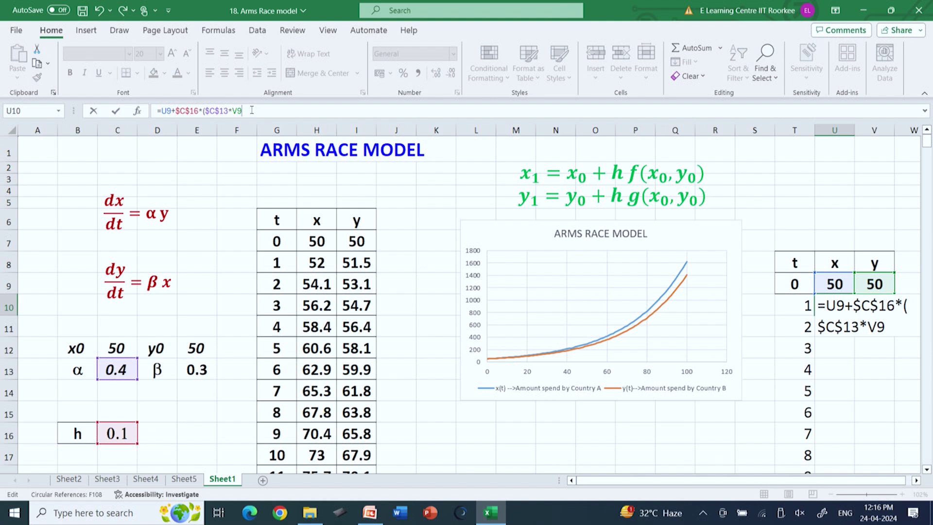
{"action": "type", "text": ")"}
{"action": "key", "text": "Return"}
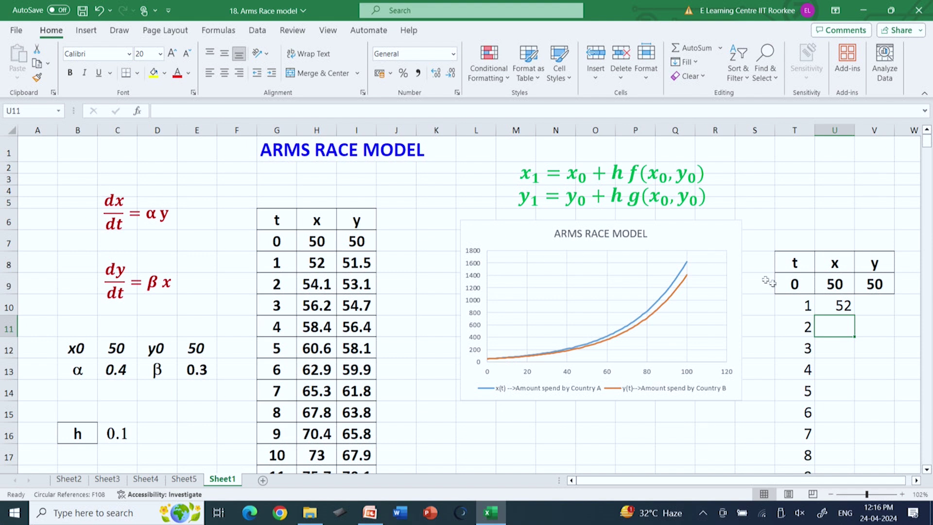
Step: Enter the Euler formula for y, =V9+$C$16*($E$13*U9), in cell V10
{"action": "left_click", "coordinate": [835, 305]}
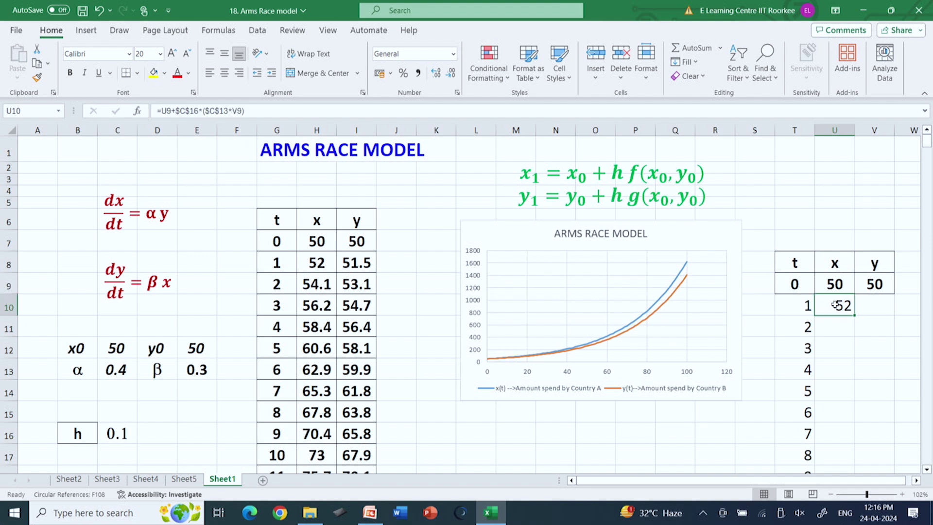
{"action": "left_click", "coordinate": [868, 305]}
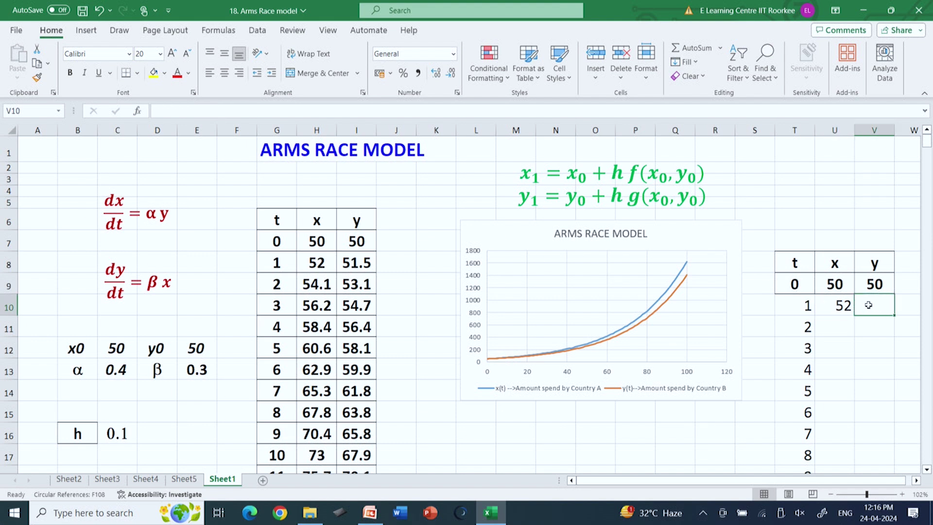
{"action": "type", "text": "="}
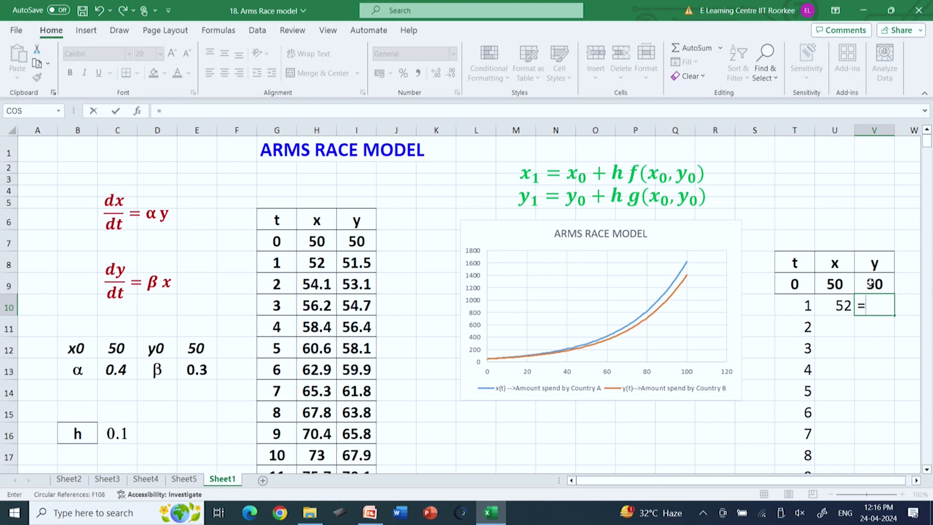
{"action": "left_click", "coordinate": [872, 283]}
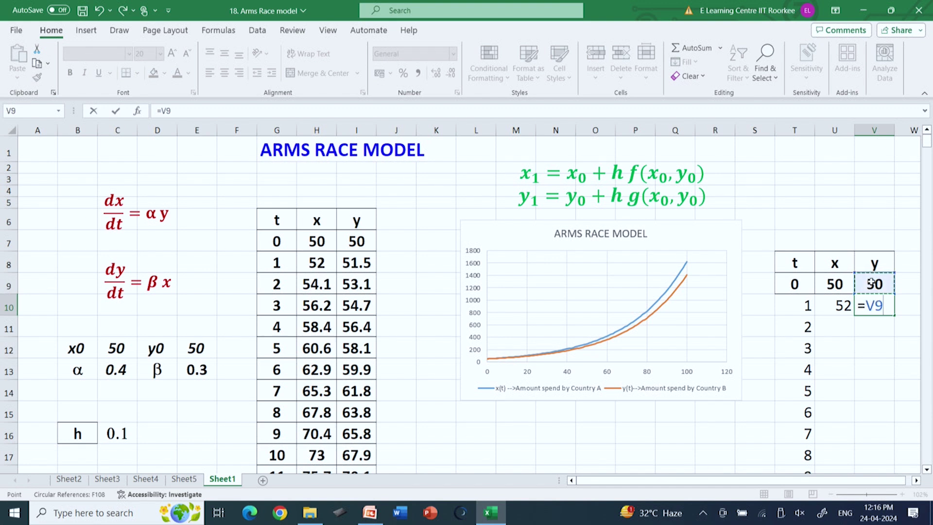
{"action": "type", "text": "+"}
{"action": "left_click", "coordinate": [113, 433]}
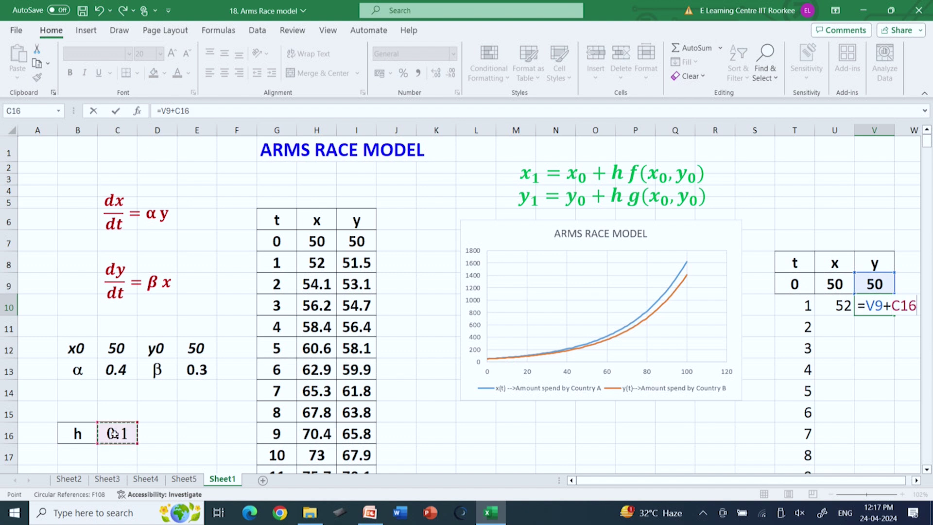
{"action": "left_click", "coordinate": [176, 110]}
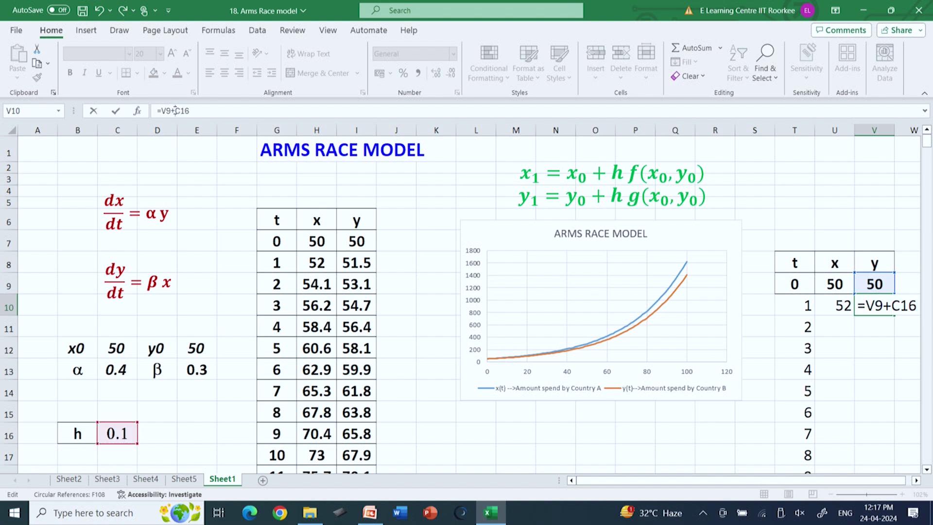
{"action": "type", "text": "$C"}
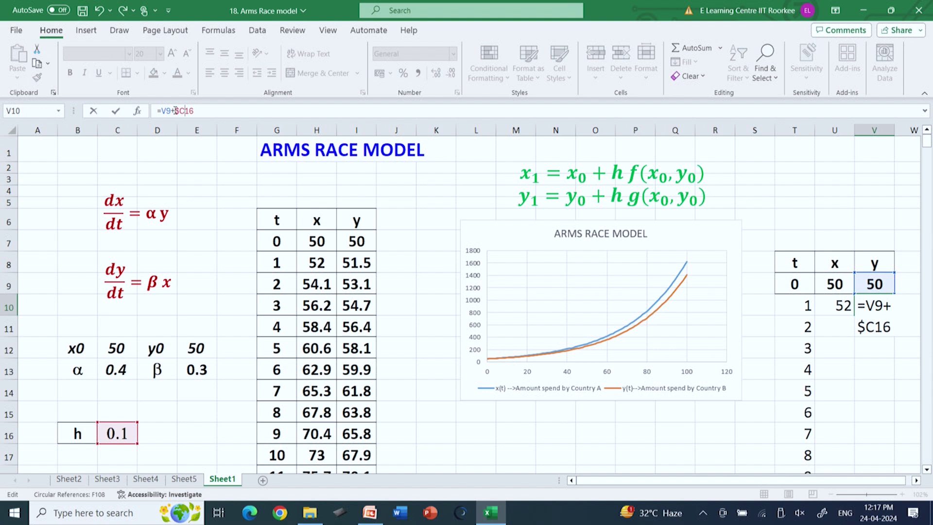
{"action": "type", "text": "$16*("}
{"action": "left_click", "coordinate": [214, 375]}
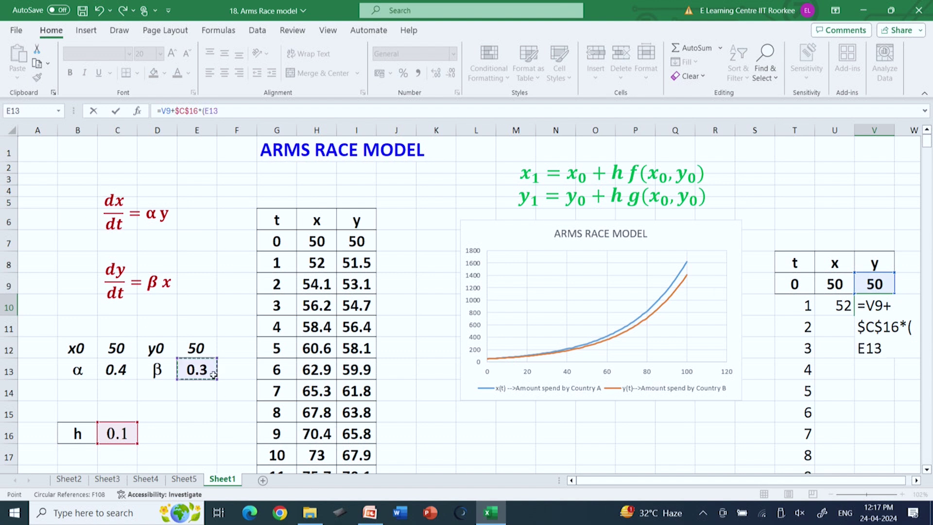
{"action": "left_click", "coordinate": [205, 111]}
{"action": "type", "text": "$C"}
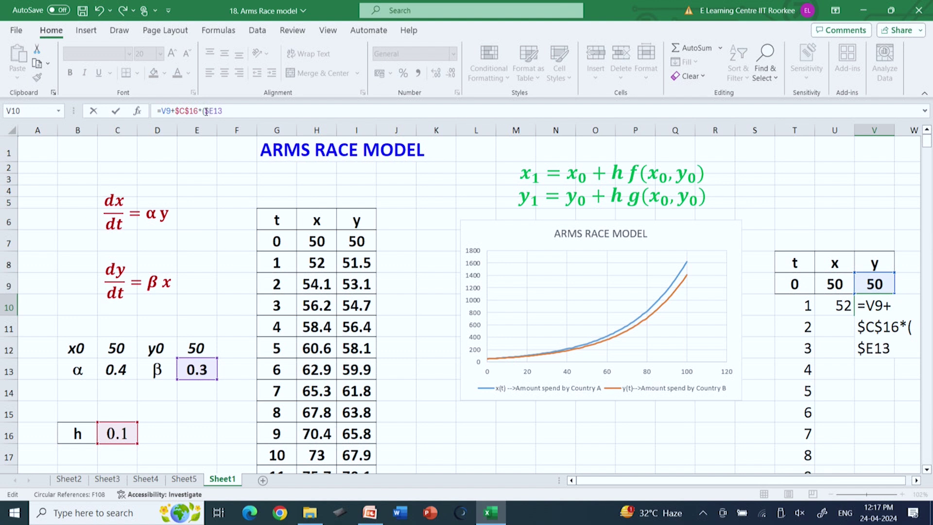
{"action": "type", "text": "$16*"}
{"action": "left_click", "coordinate": [837, 286]}
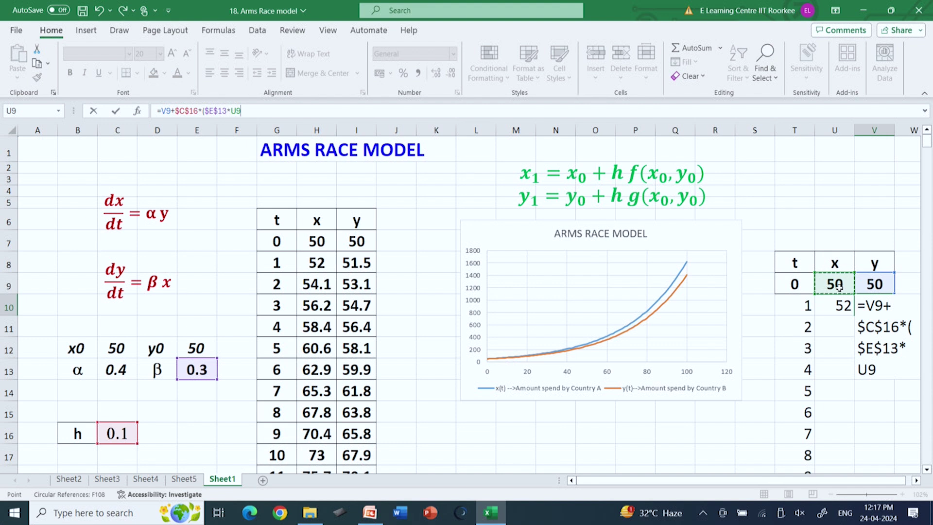
{"action": "type", "text": ")"}
{"action": "key", "text": "Return"}
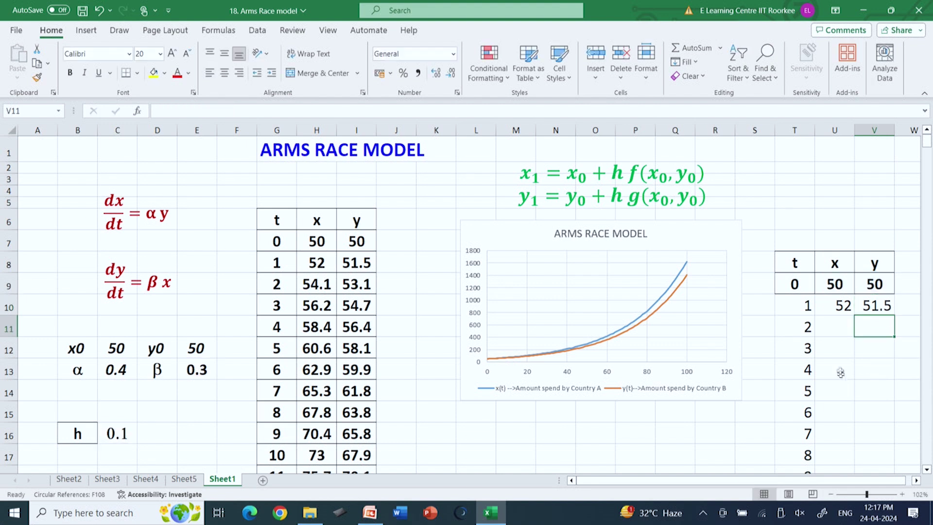
{"action": "left_click", "coordinate": [832, 307]}
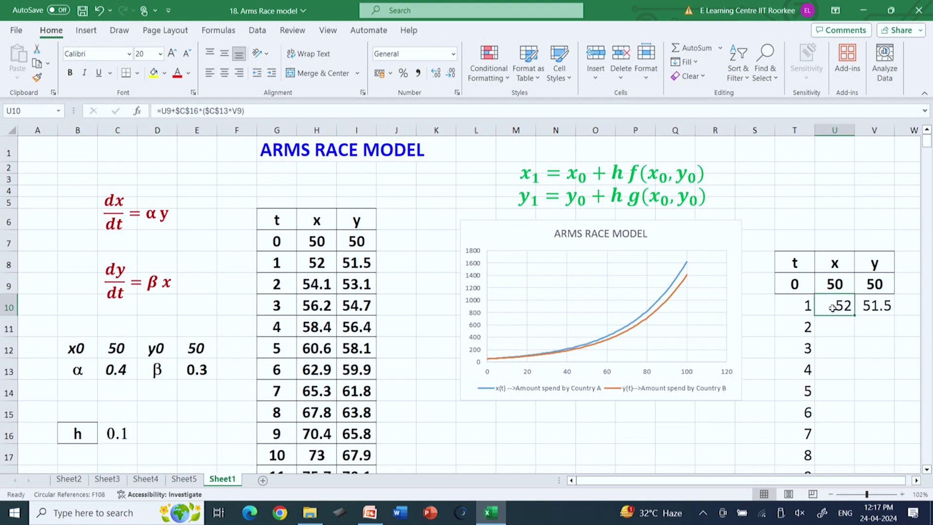
{"action": "key", "text": "shift+Right"}
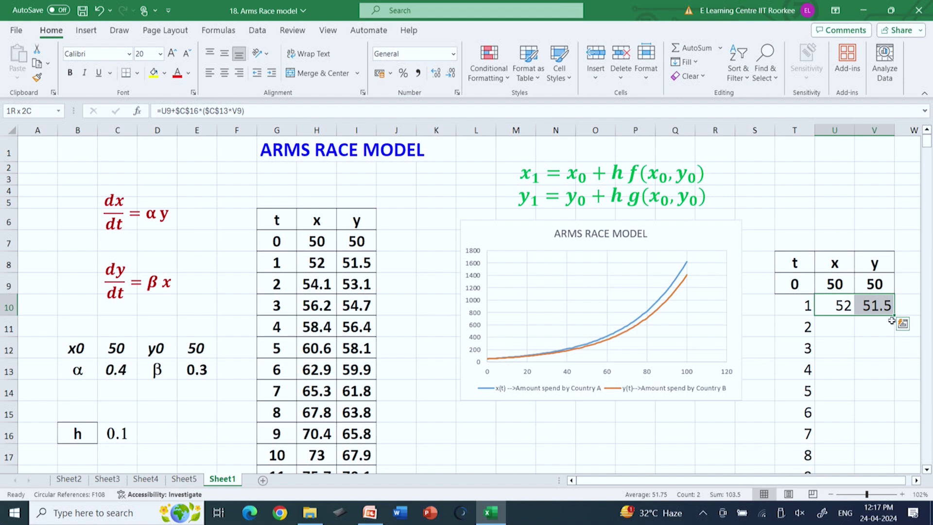
{"action": "left_click_drag", "start_coordinate": [894, 317], "coordinate": [894, 316]}
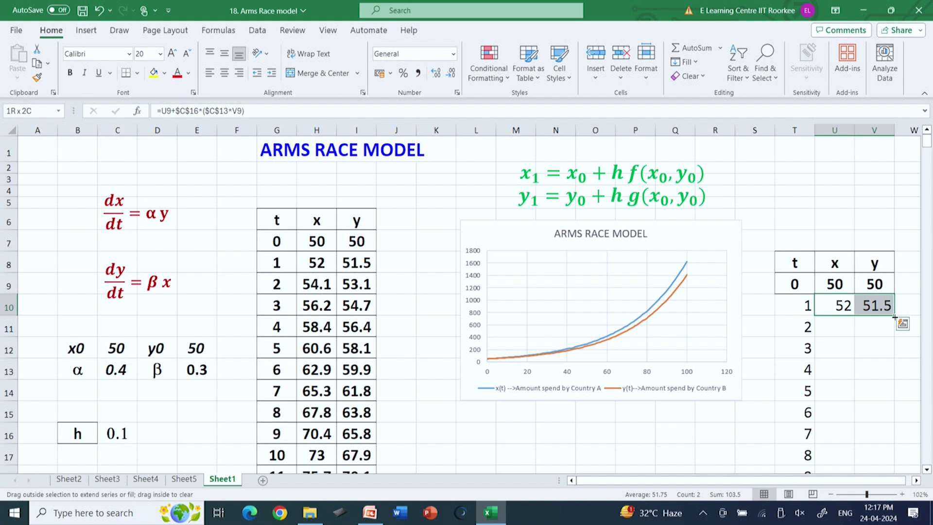
{"action": "left_click_drag", "start_coordinate": [894, 317], "coordinate": [894, 316]}
Step: Fill the x and y formulas in cells U10 and V10 down the new table to row 107
{"action": "left_click", "coordinate": [838, 302]}
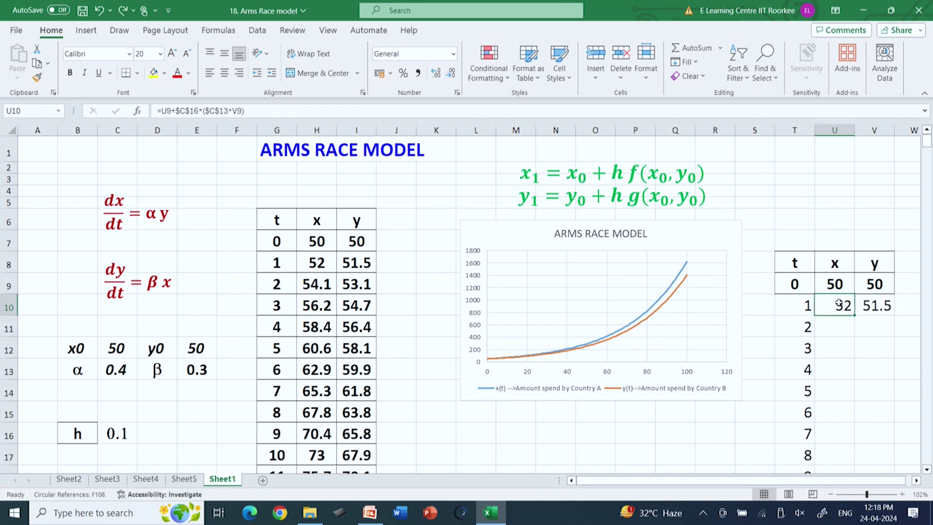
{"action": "key", "text": "shift+Right"}
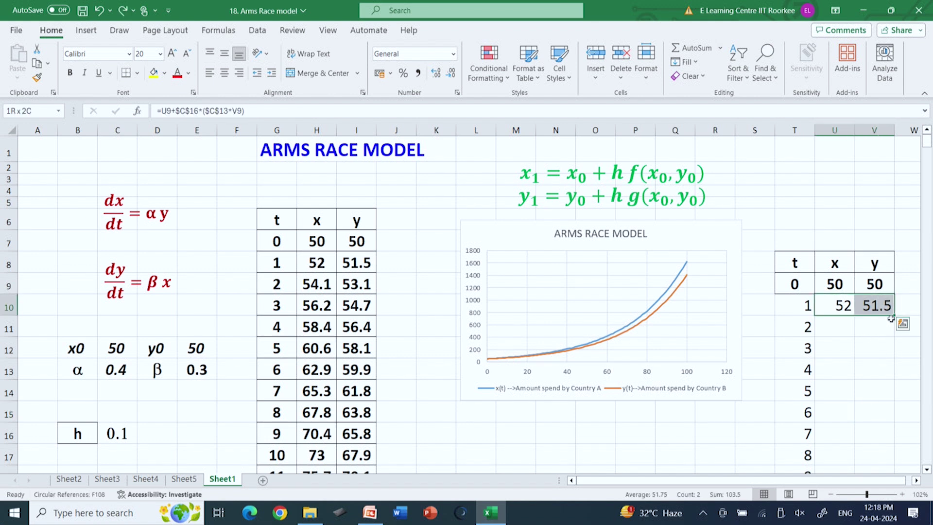
{"action": "left_click_drag", "start_coordinate": [893, 317], "coordinate": [880, 429]}
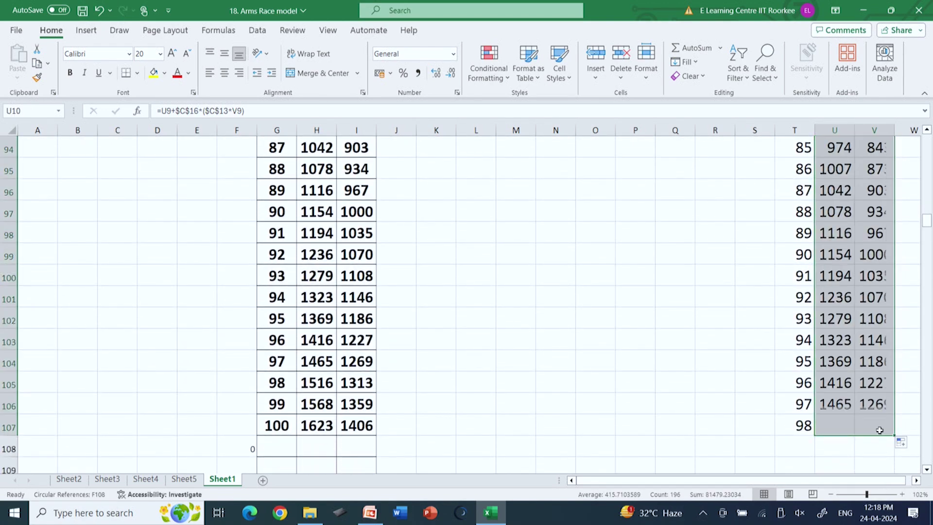
{"action": "scroll", "coordinate": [620, 275], "scroll_direction": "up", "scroll_amount": 3}
{"action": "scroll", "coordinate": [620, 276], "scroll_direction": "up", "scroll_amount": 20}
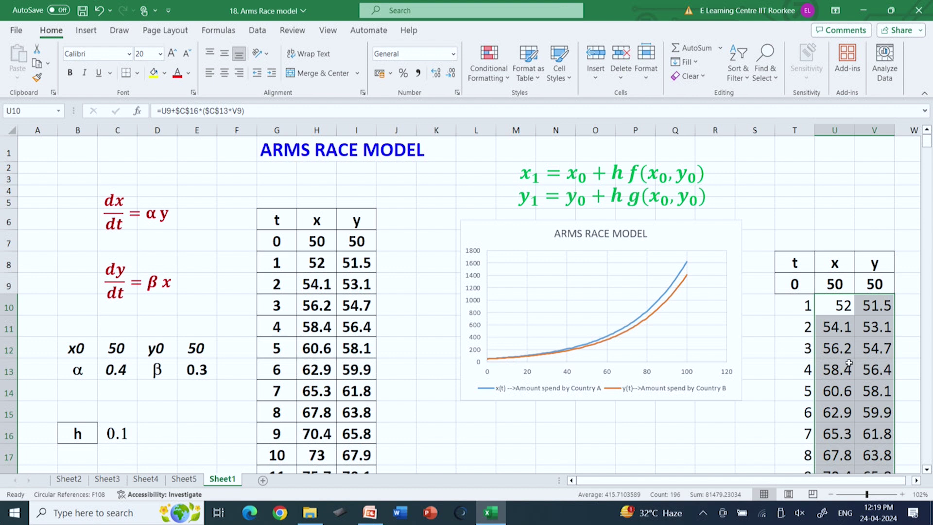
Step: Insert a Scatter with Straight Lines chart of the data in T9:V107 and place it just below the existing chart
{"action": "left_click", "coordinate": [794, 284]}
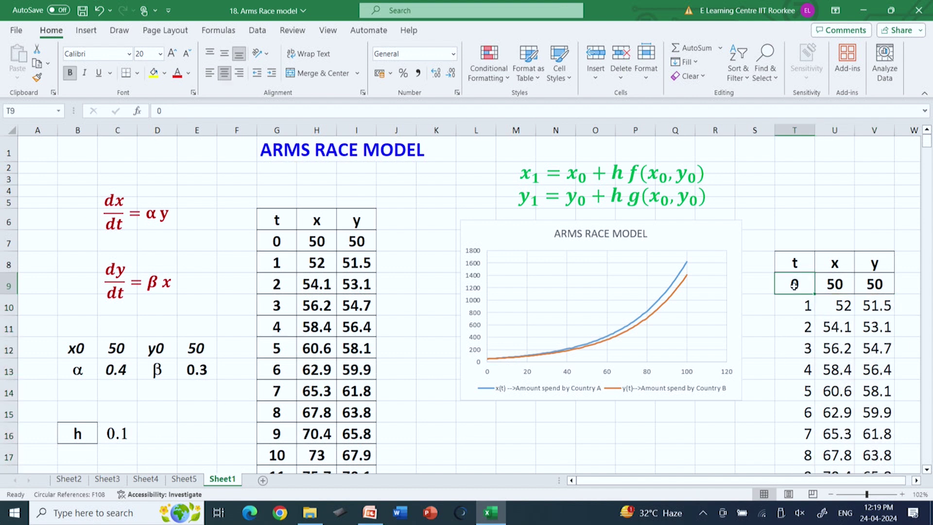
{"action": "key", "text": "shift+Right"}
{"action": "key", "text": "shift+Right"}
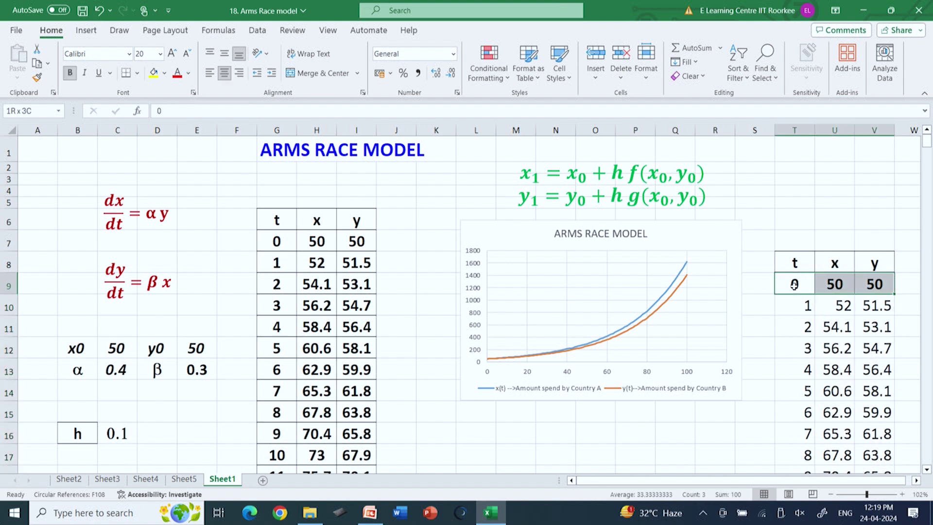
{"action": "key", "text": "shift+Down"}
{"action": "key", "text": "shift+Down"}
{"action": "key", "text": "shift+Down"}
{"action": "key", "text": "shift+Down"}
{"action": "key", "text": "shift+Down"}
{"action": "key", "text": "shift+Down"}
{"action": "key", "text": "shift+Down"}
{"action": "key", "text": "shift+Down"}
{"action": "key", "text": "shift+Down"}
{"action": "key", "text": "shift+Down"}
{"action": "key", "text": "shift+Down"}
{"action": "key", "text": "shift+Down"}
{"action": "key", "text": "shift+Down"}
{"action": "key", "text": "shift+Down"}
{"action": "key", "text": "shift+Down"}
{"action": "key", "text": "shift+Down"}
{"action": "key", "text": "shift+Down"}
{"action": "key", "text": "shift+Down"}
{"action": "key", "text": "shift+Down"}
{"action": "key", "text": "shift+Down"}
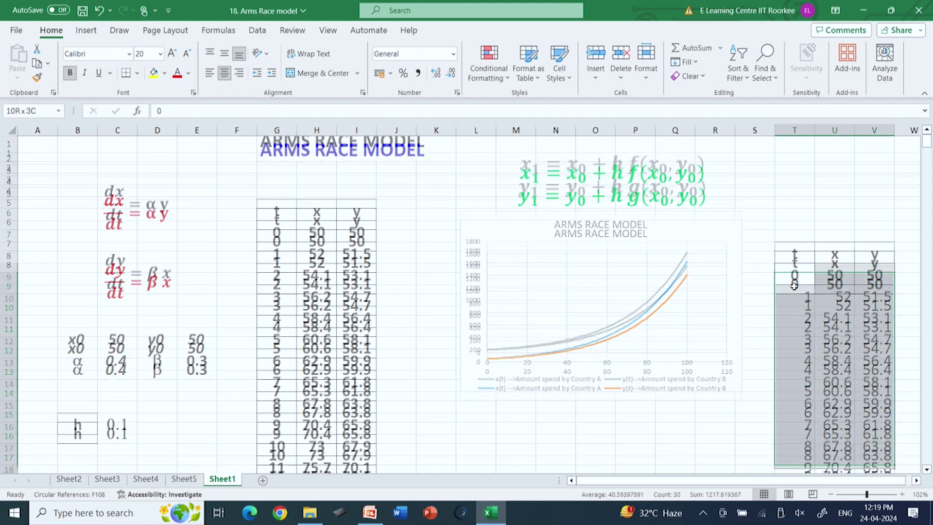
{"action": "key", "text": "shift+Down"}
{"action": "key", "text": "shift+Down"}
{"action": "key", "text": "shift+Down"}
{"action": "key", "text": "shift+Down"}
{"action": "key", "text": "shift+Down"}
{"action": "key", "text": "shift+Down"}
{"action": "key", "text": "shift+Down"}
{"action": "key", "text": "shift+Down"}
{"action": "key", "text": "shift+Down"}
{"action": "key", "text": "shift+Down"}
{"action": "key", "text": "shift+Down"}
{"action": "key", "text": "shift+Down"}
{"action": "key", "text": "shift+Down"}
{"action": "key", "text": "shift+Down"}
{"action": "key", "text": "shift+Down"}
{"action": "key", "text": "shift+Down"}
{"action": "key", "text": "shift+Down"}
{"action": "key", "text": "shift+Down"}
{"action": "key", "text": "shift+Down"}
{"action": "key", "text": "shift+Down"}
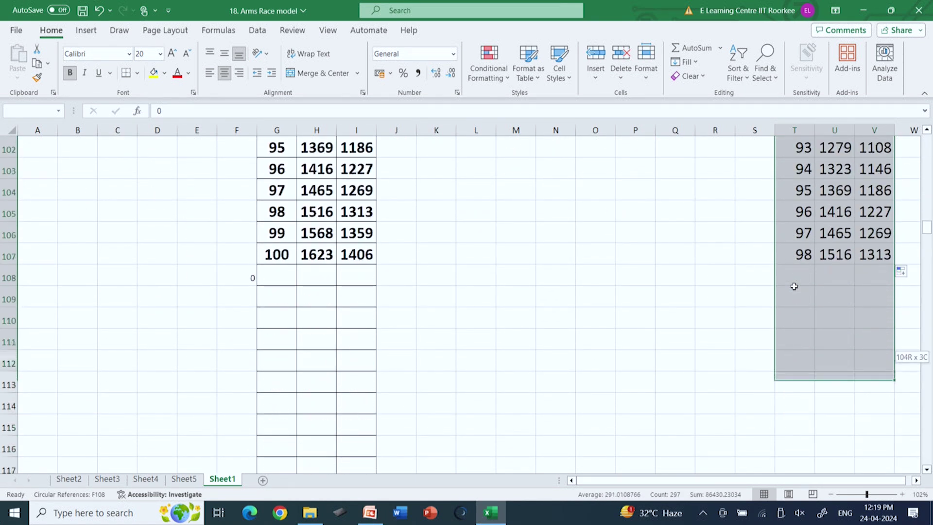
{"action": "key", "text": "shift+Up"}
{"action": "key", "text": "shift+Up"}
{"action": "key", "text": "shift+Up"}
{"action": "key", "text": "shift+Up"}
{"action": "key", "text": "shift+Up"}
{"action": "key", "text": "shift+Down"}
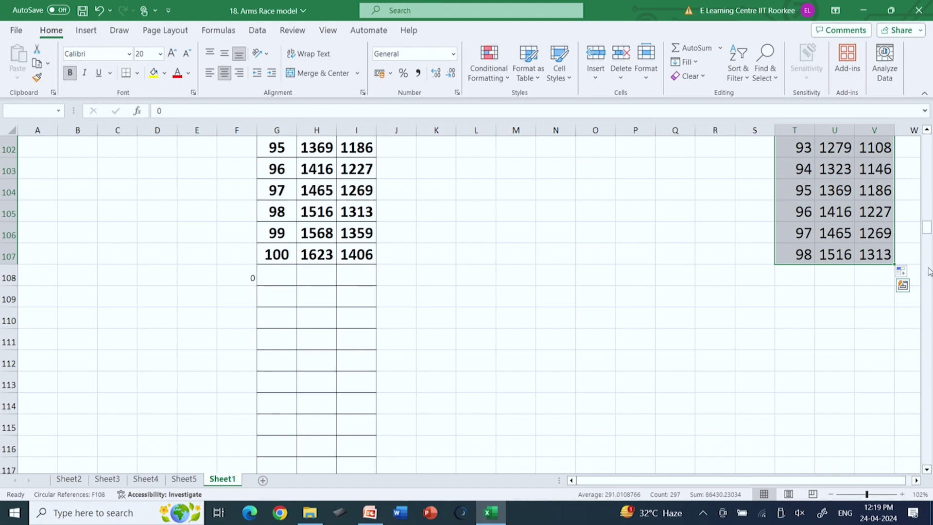
{"action": "left_click_drag", "start_coordinate": [929, 235], "coordinate": [926, 135]}
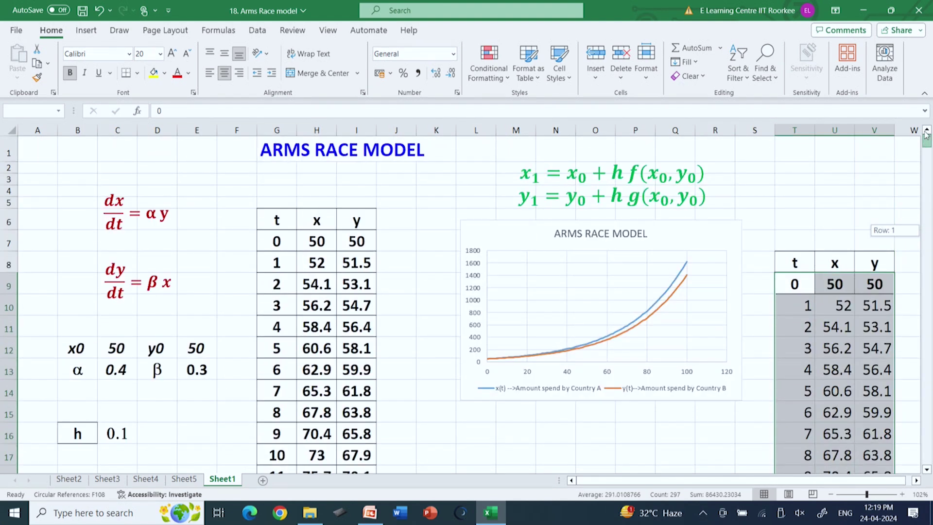
{"action": "scroll", "coordinate": [535, 292], "scroll_direction": "down", "scroll_amount": 3}
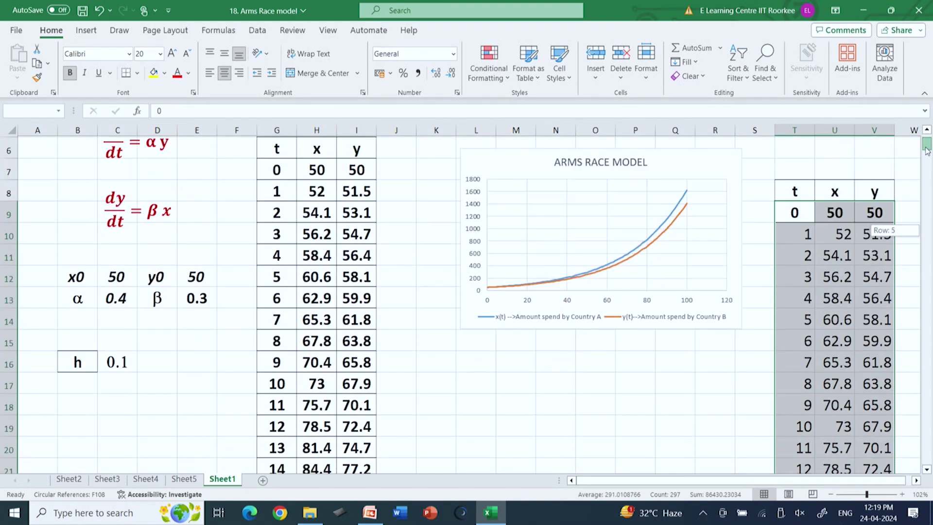
{"action": "left_click", "coordinate": [81, 34]}
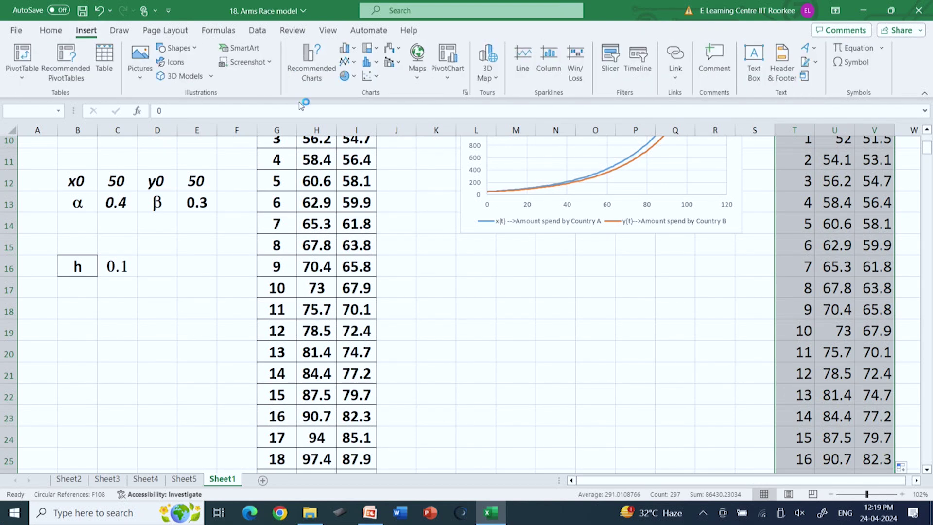
{"action": "left_click", "coordinate": [374, 77]}
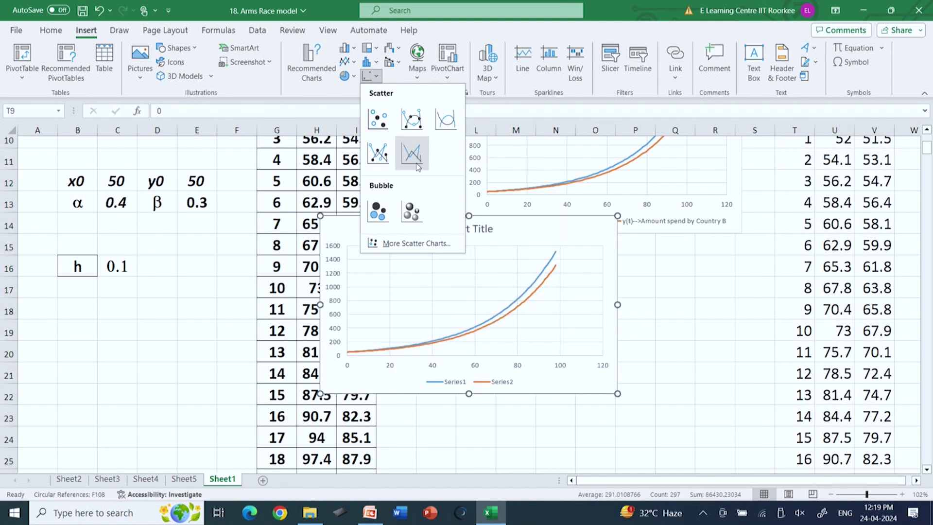
{"action": "left_click", "coordinate": [411, 153]}
{"action": "left_click_drag", "start_coordinate": [519, 234], "coordinate": [638, 273]}
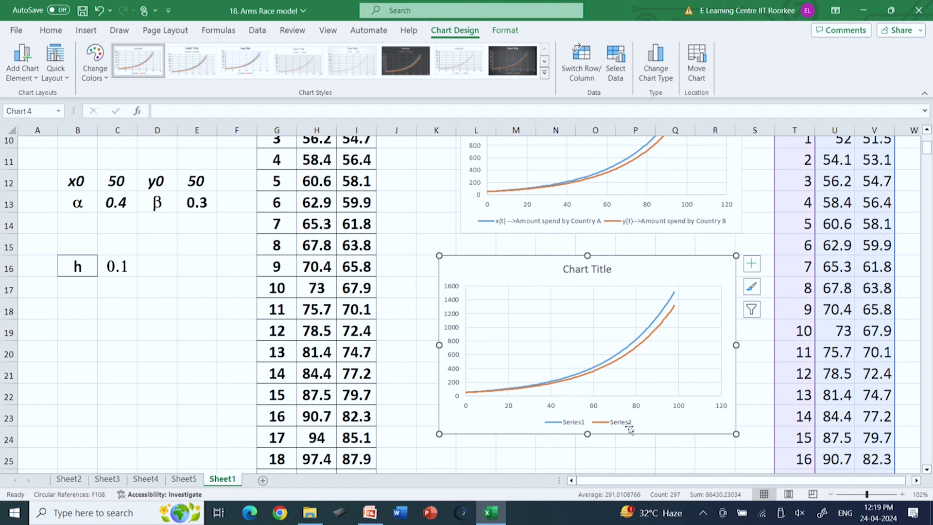
Step: Replace the new chart's title with "ARMS RACE Model"
{"action": "left_click", "coordinate": [594, 268]}
{"action": "left_click", "coordinate": [594, 268]}
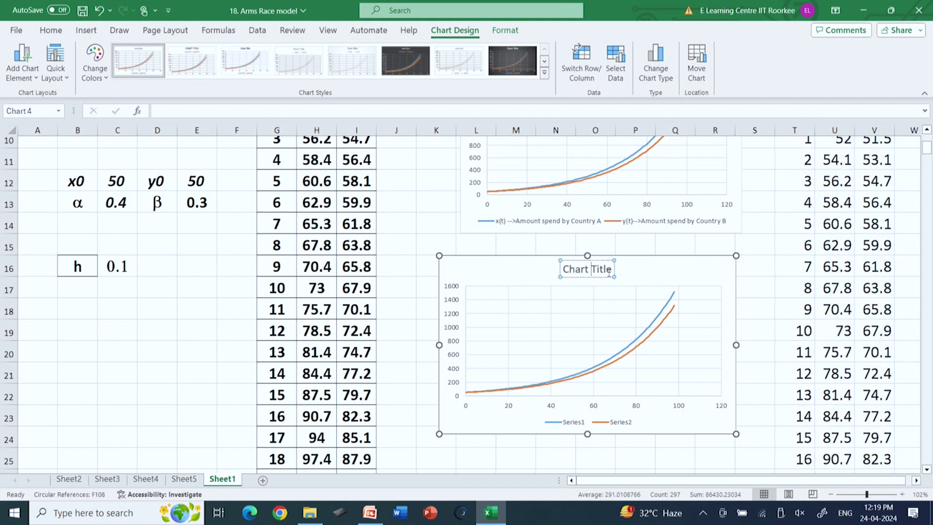
{"action": "key", "text": "BackSpace"}
{"action": "key", "text": "BackSpace"}
{"action": "key", "text": "BackSpace"}
{"action": "key", "text": "BackSpace"}
{"action": "key", "text": "BackSpace"}
{"action": "key", "text": "BackSpace"}
{"action": "key", "text": "BackSpace"}
{"action": "key", "text": "BackSpace"}
{"action": "key", "text": "BackSpace"}
{"action": "key", "text": "BackSpace"}
{"action": "key", "text": "BackSpace"}
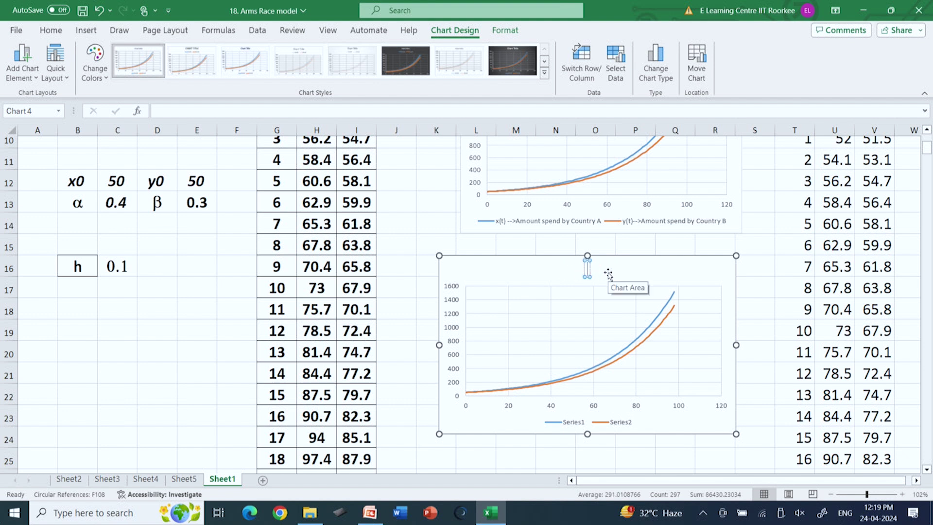
{"action": "type", "text": "ARMS"}
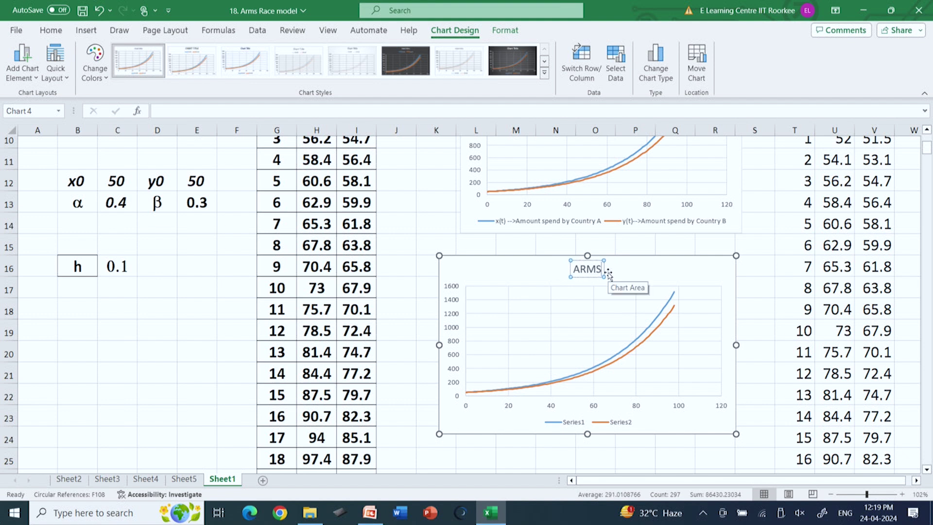
{"action": "type", "text": " RACE"}
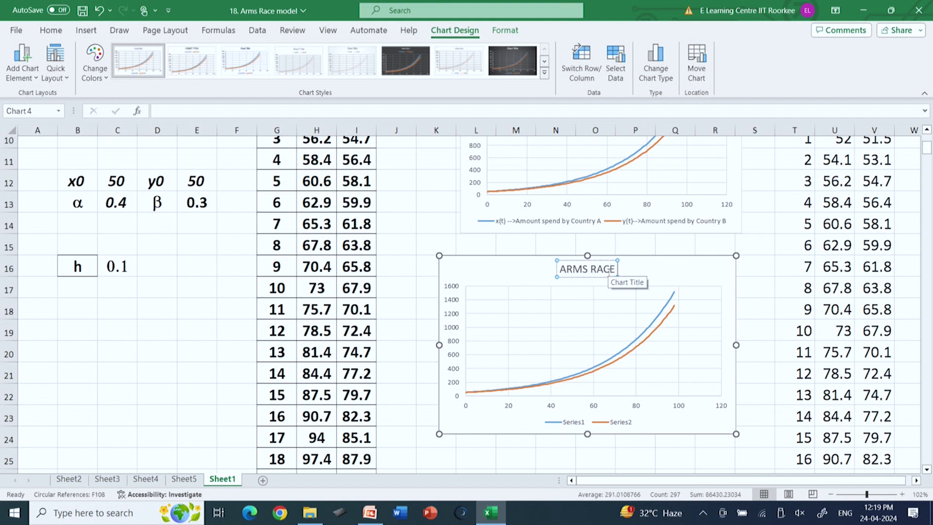
{"action": "type", "text": " Model"}
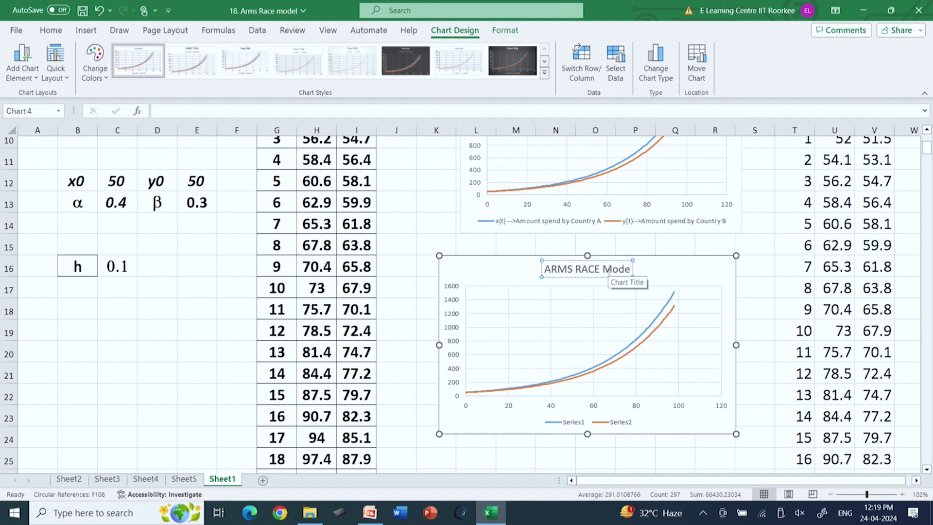
{"action": "left_click", "coordinate": [654, 427]}
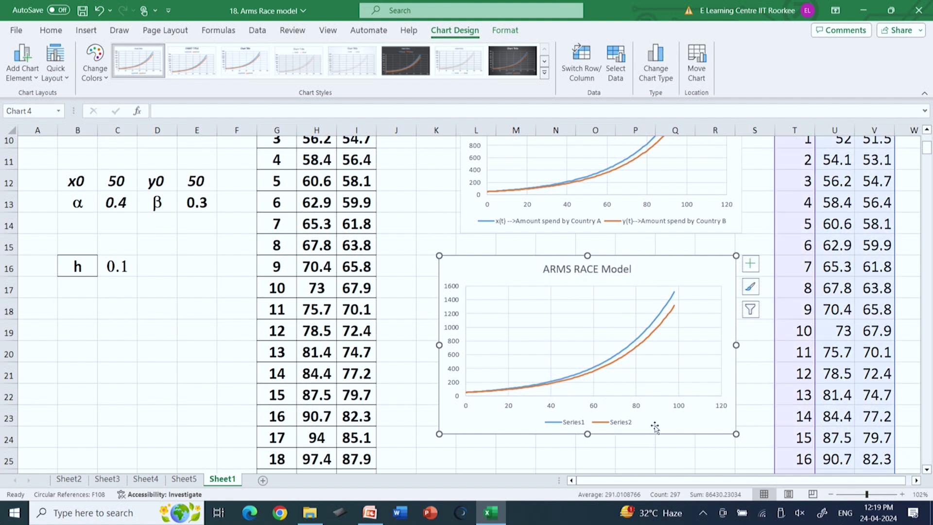
Step: Rename the new chart's first data series, Series1, as x(t)
{"action": "left_click", "coordinate": [596, 424]}
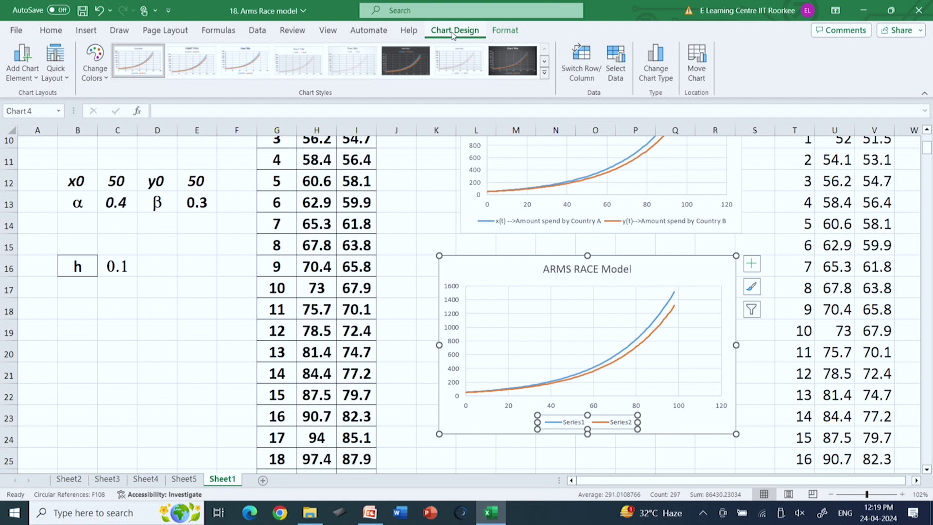
{"action": "left_click", "coordinate": [616, 61]}
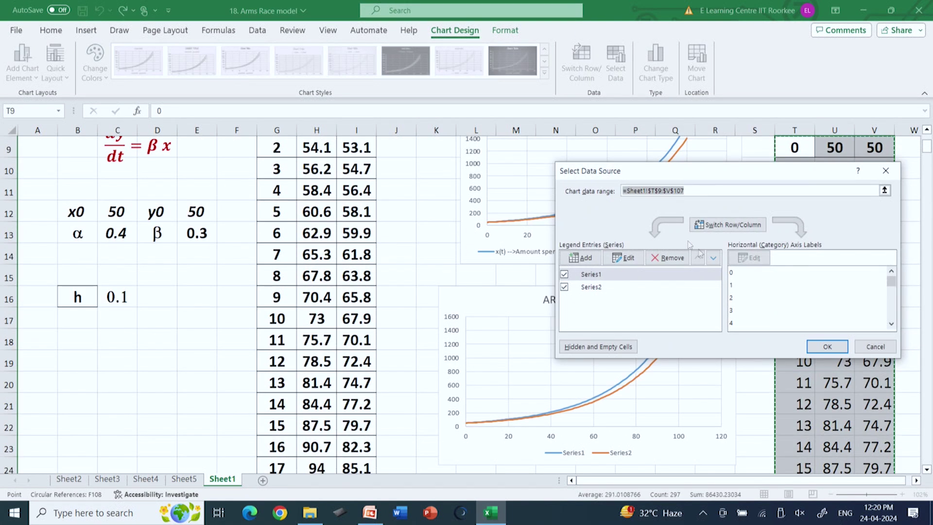
{"action": "left_click", "coordinate": [591, 275]}
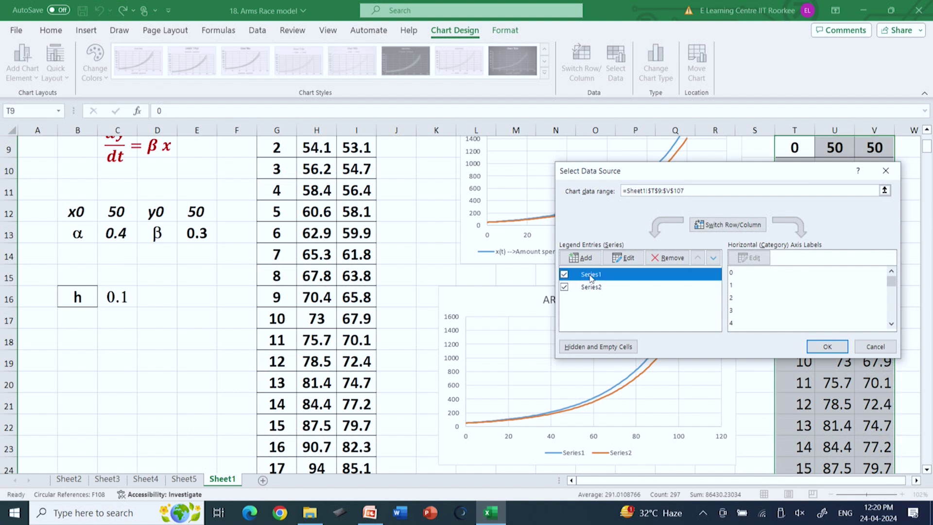
{"action": "left_click", "coordinate": [623, 258]}
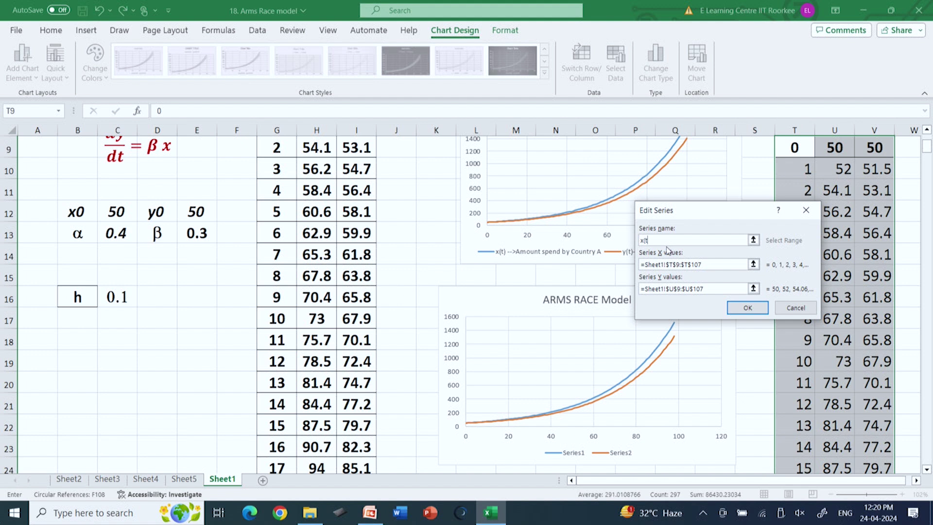
{"action": "left_click", "coordinate": [752, 312]}
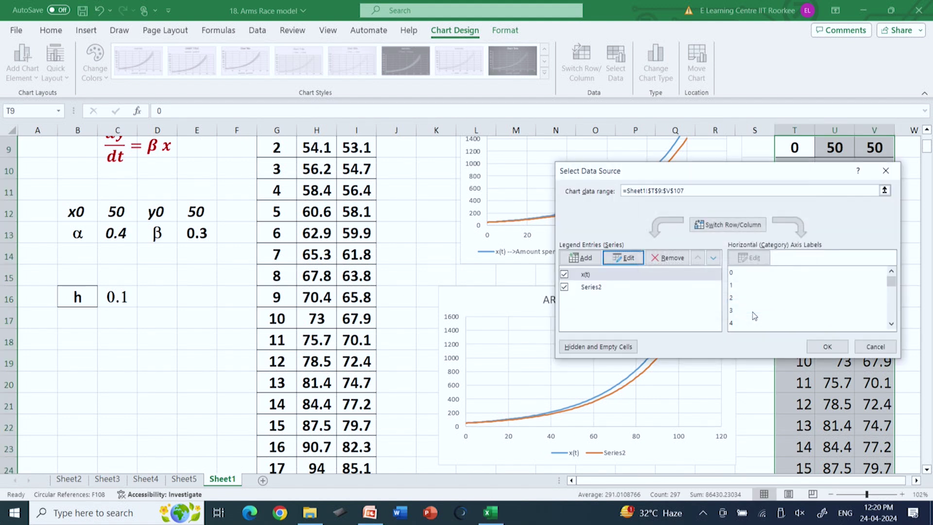
Step: Rename the new chart's second data series, Series2, as y(t) and apply the data source changes
{"action": "left_click", "coordinate": [586, 287]}
{"action": "left_click", "coordinate": [630, 258]}
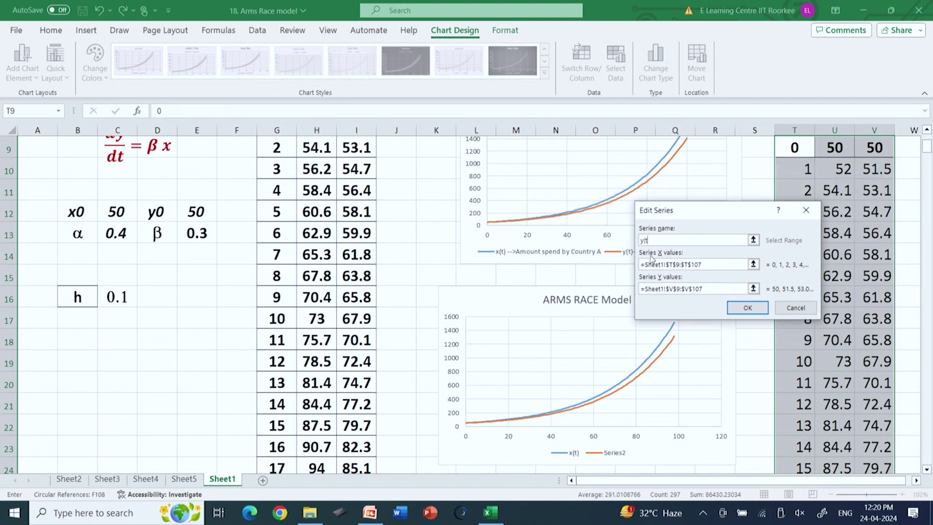
{"action": "left_click", "coordinate": [748, 309]}
{"action": "left_click", "coordinate": [827, 346]}
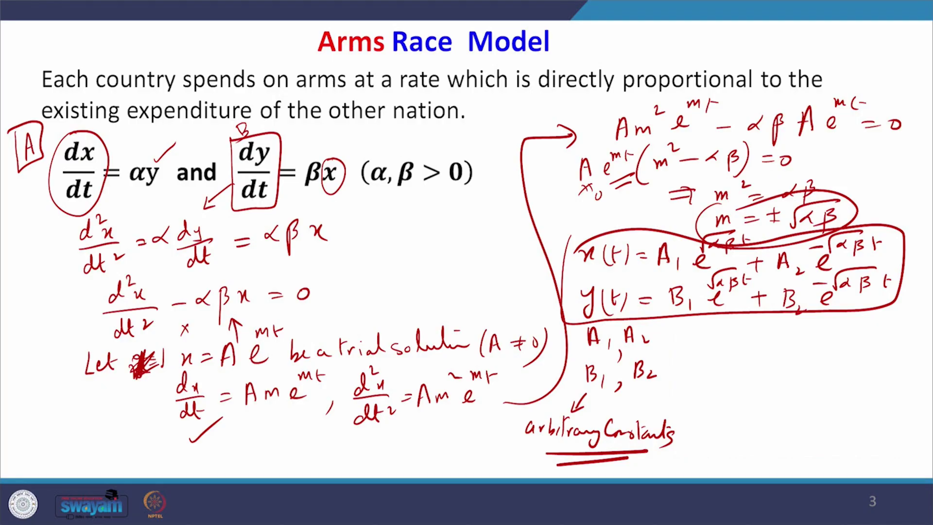
{"action": "mouse_move", "coordinate": [349, 323]}
{"action": "left_mouse_down"}
{"action": "mouse_move", "coordinate": [349, 208]}
{"action": "mouse_move", "coordinate": [515, 190]}
{"action": "mouse_move", "coordinate": [505, 322]}
{"action": "mouse_move", "coordinate": [556, 323]}
{"action": "left_mouse_up"}
{"action": "mouse_move", "coordinate": [370, 216]}
{"action": "left_mouse_down"}
{"action": "mouse_move", "coordinate": [373, 227]}
{"action": "mouse_move", "coordinate": [446, 209]}
{"action": "left_mouse_up"}
{"action": "mouse_move", "coordinate": [656, 276]}
{"action": "left_mouse_down"}
{"action": "mouse_move", "coordinate": [761, 250]}
{"action": "mouse_move", "coordinate": [825, 272]}
{"action": "mouse_move", "coordinate": [900, 258]}
{"action": "left_mouse_up"}
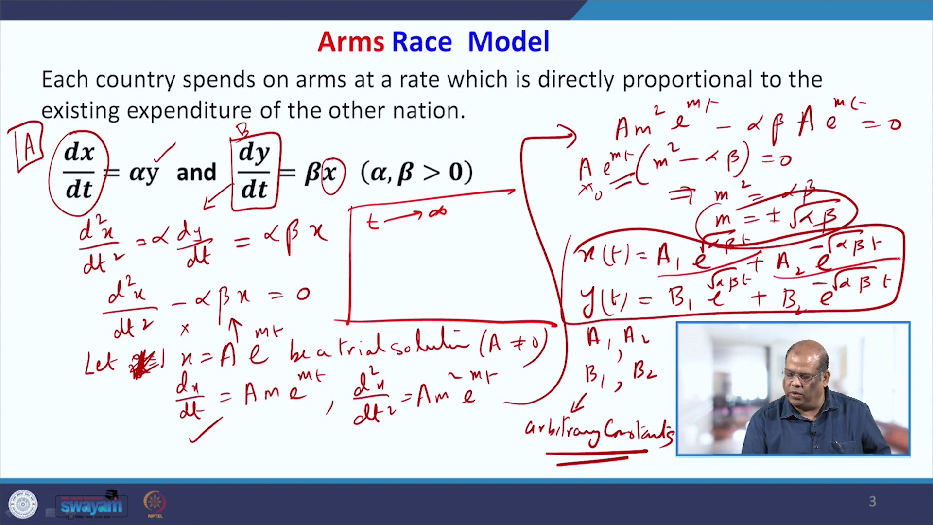
{"action": "left_click_drag", "start_coordinate": [371, 247], "coordinate": [399, 257]}
{"action": "left_click_drag", "start_coordinate": [408, 248], "coordinate": [436, 245]}
{"action": "left_click_drag", "start_coordinate": [451, 235], "coordinate": [457, 238]}
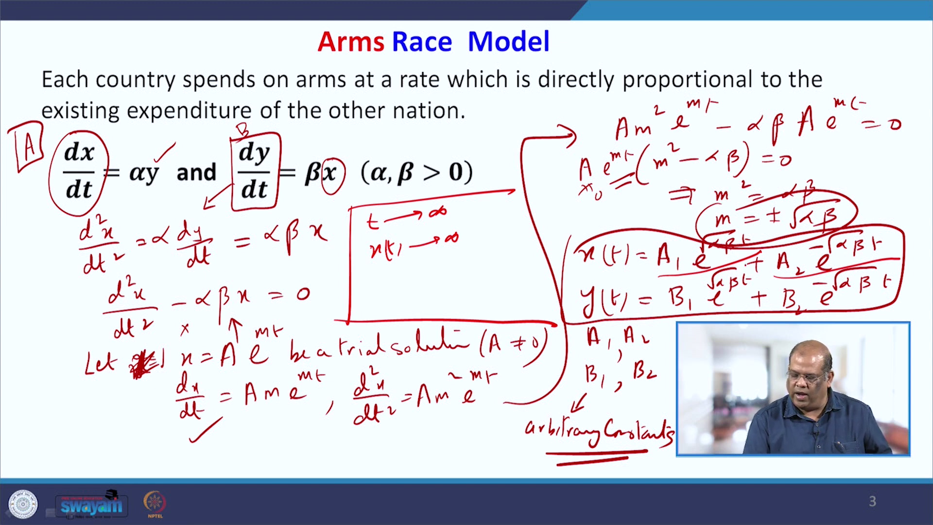
{"action": "mouse_move", "coordinate": [734, 271]}
{"action": "left_mouse_down"}
{"action": "mouse_move", "coordinate": [700, 297]}
{"action": "mouse_move", "coordinate": [751, 272]}
{"action": "left_mouse_up"}
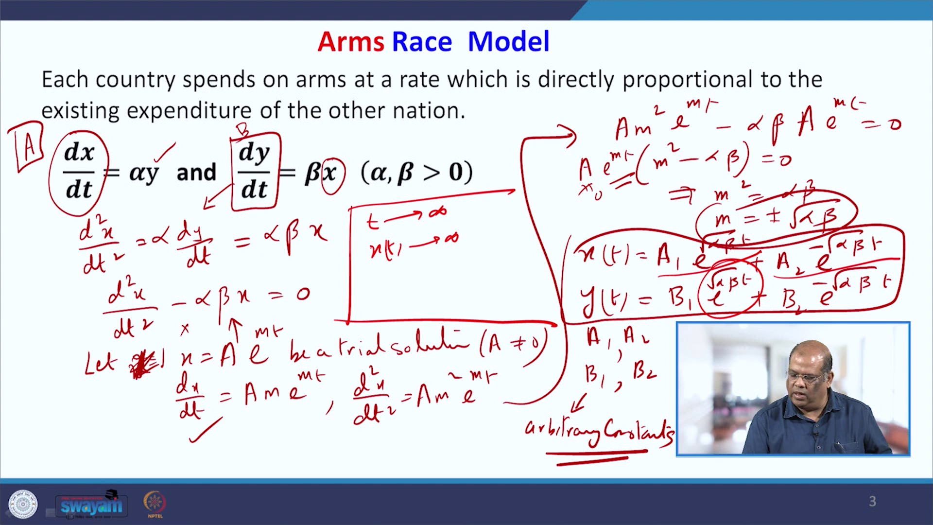
{"action": "mouse_move", "coordinate": [377, 275]}
{"action": "left_mouse_down"}
{"action": "mouse_move", "coordinate": [384, 295]}
{"action": "mouse_move", "coordinate": [394, 293]}
{"action": "left_mouse_up"}
{"action": "mouse_move", "coordinate": [408, 277]}
{"action": "left_mouse_down"}
{"action": "mouse_move", "coordinate": [411, 294]}
{"action": "mouse_move", "coordinate": [459, 268]}
{"action": "left_mouse_up"}
{"action": "left_click_drag", "start_coordinate": [449, 265], "coordinate": [489, 267]}
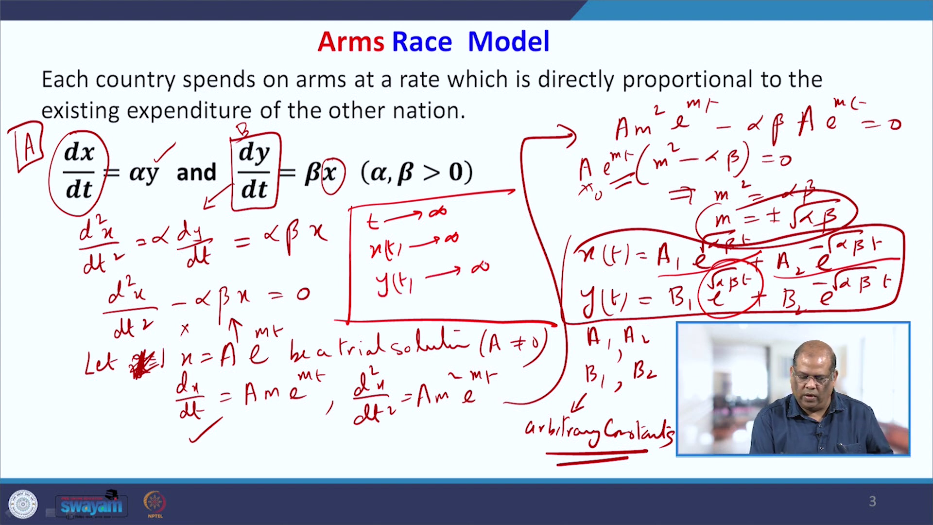